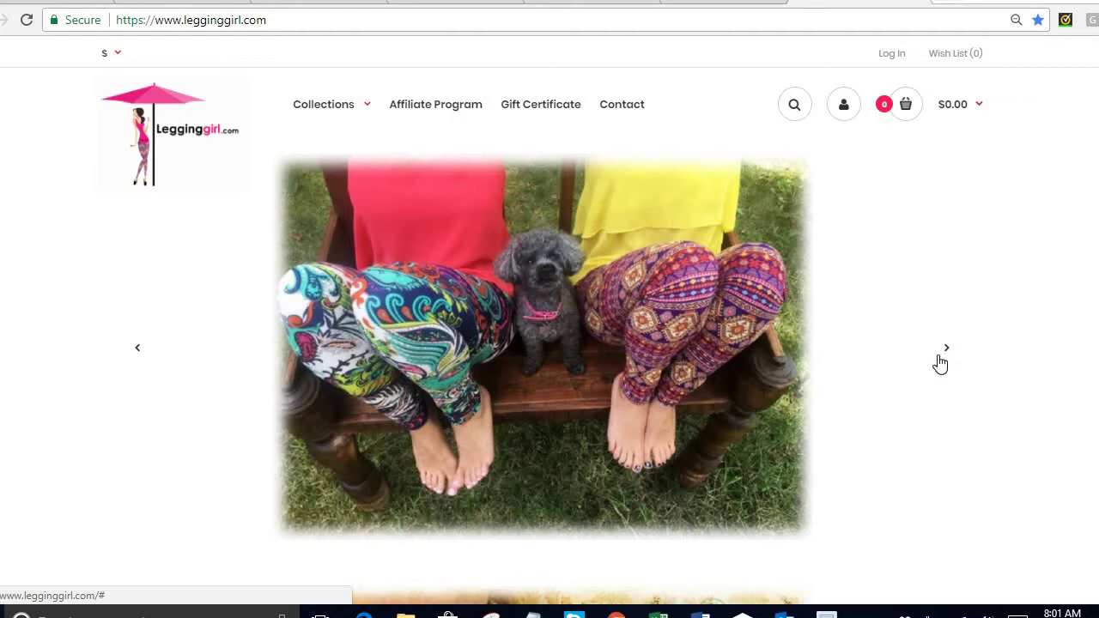
Advance the homepage leggings slideshow through three successive photos.
left_click(940, 363)
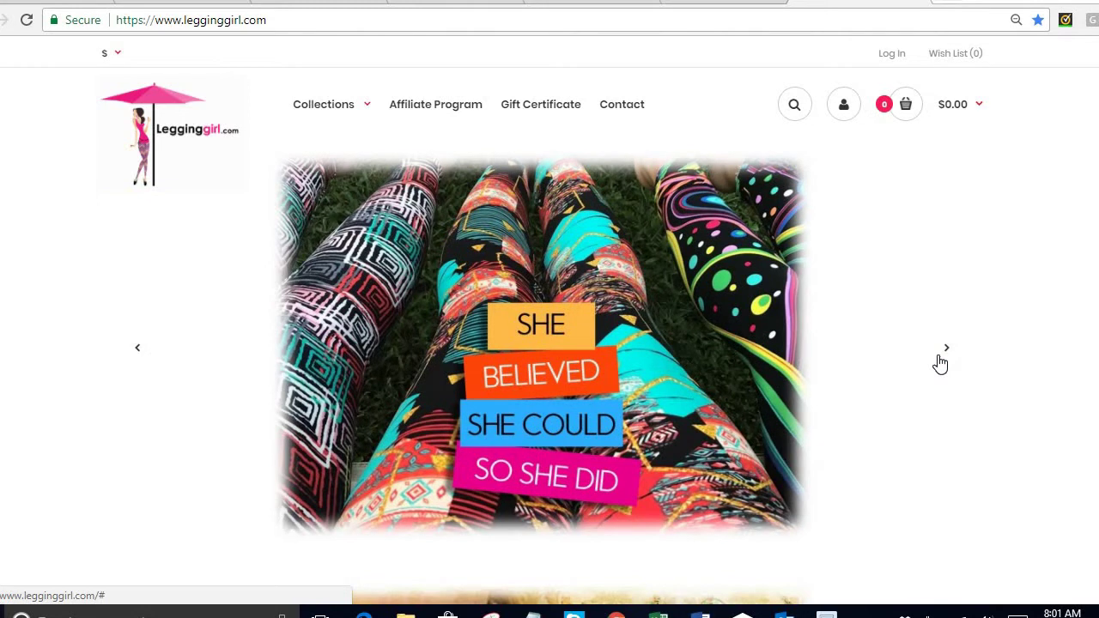
left_click(940, 364)
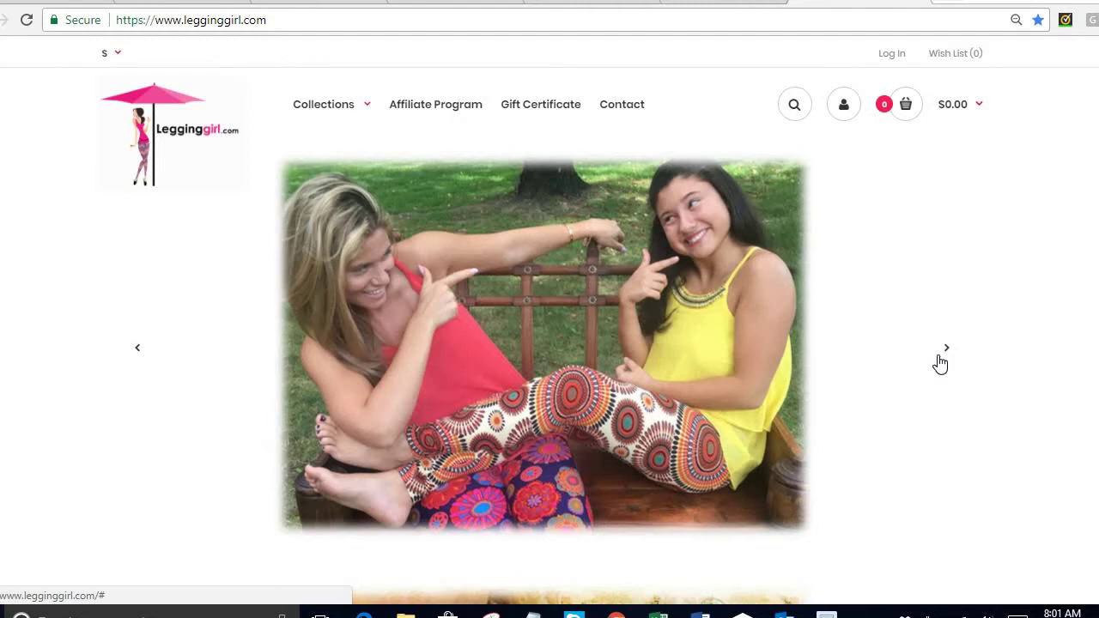
left_click(940, 364)
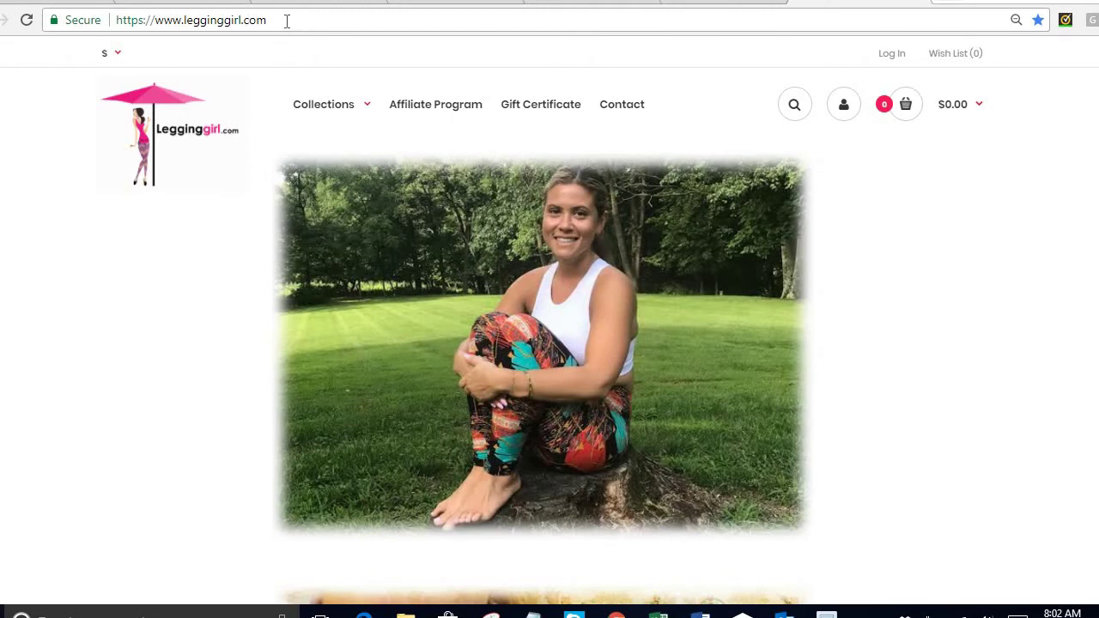
Load legginggirl.com/7 and bring up the Collections category list.
left_click(286, 21)
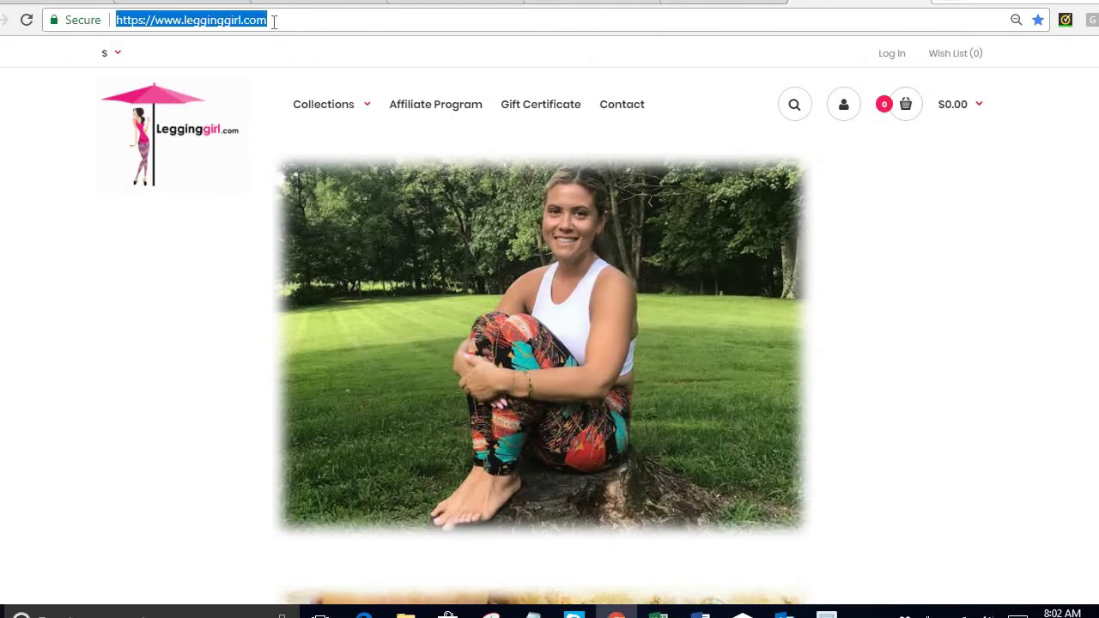
left_click(273, 20)
type("/")
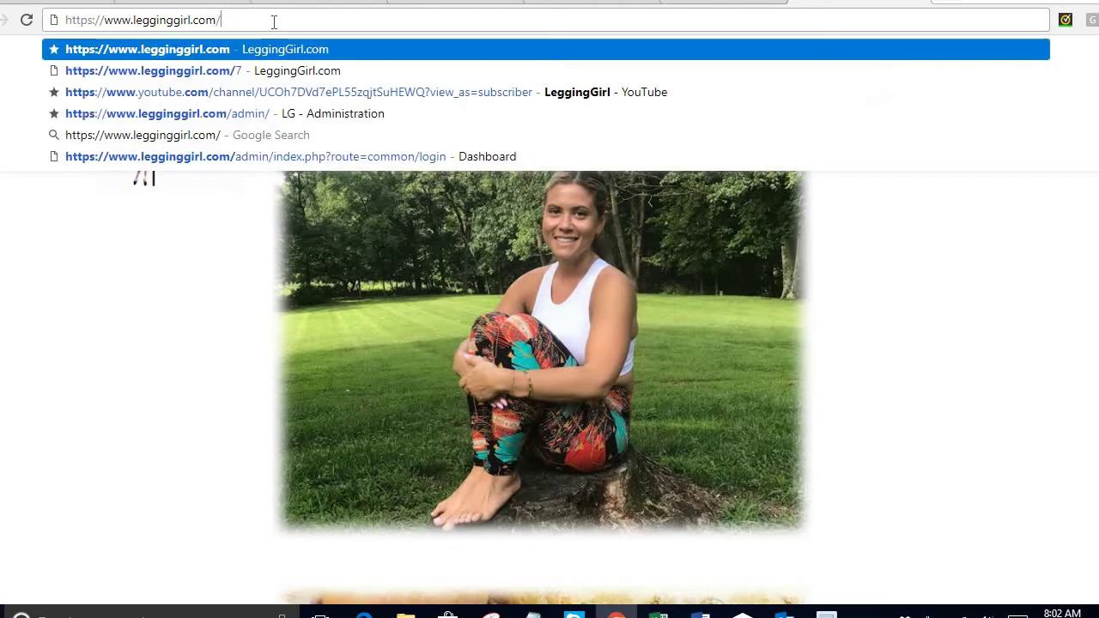
type("7")
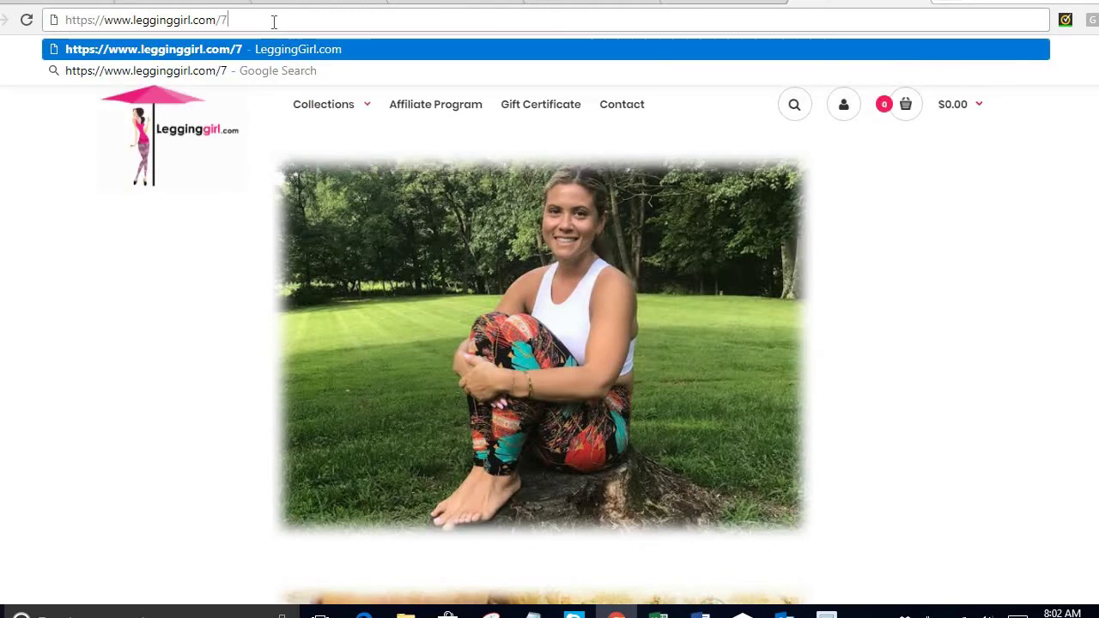
key("Return")
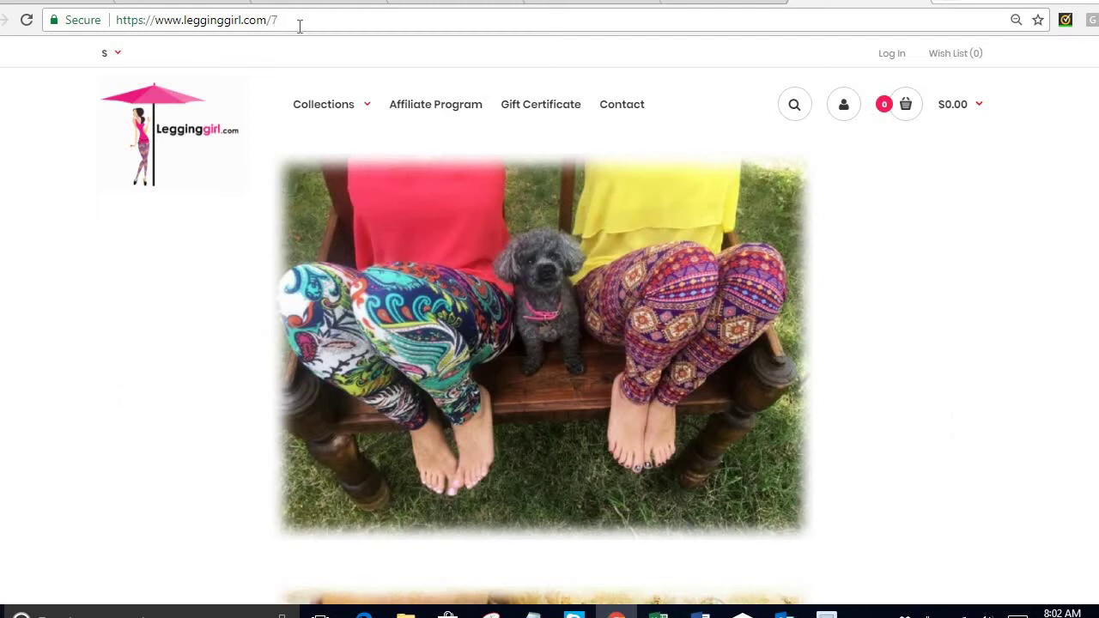
mouse_move(339, 110)
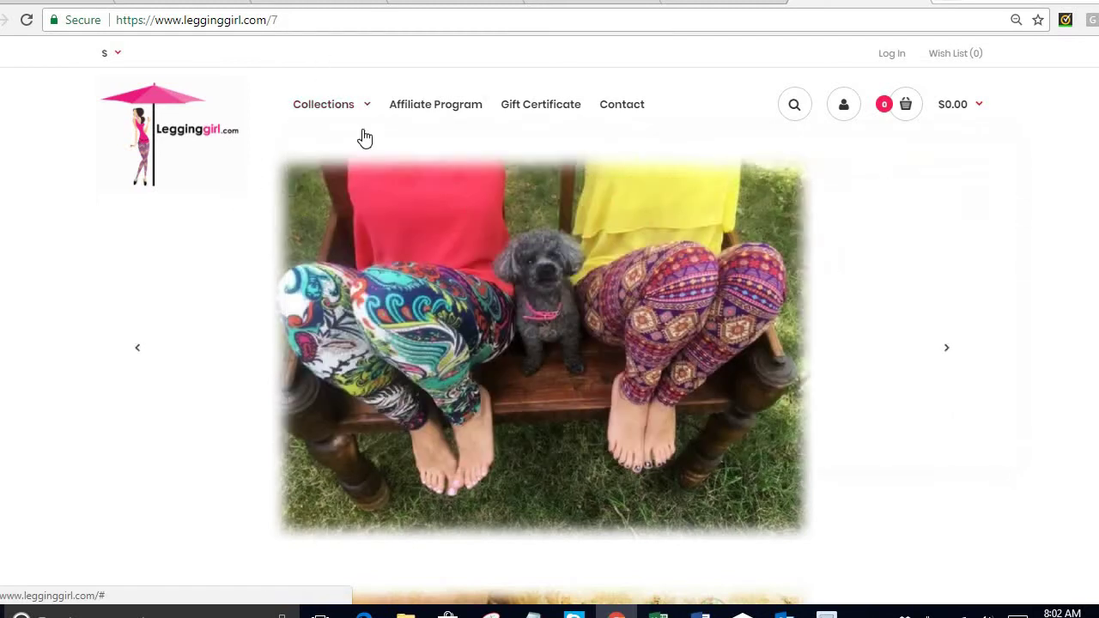
Open the Printed Leggings collection, then go to the Affiliate Program page.
left_click(366, 256)
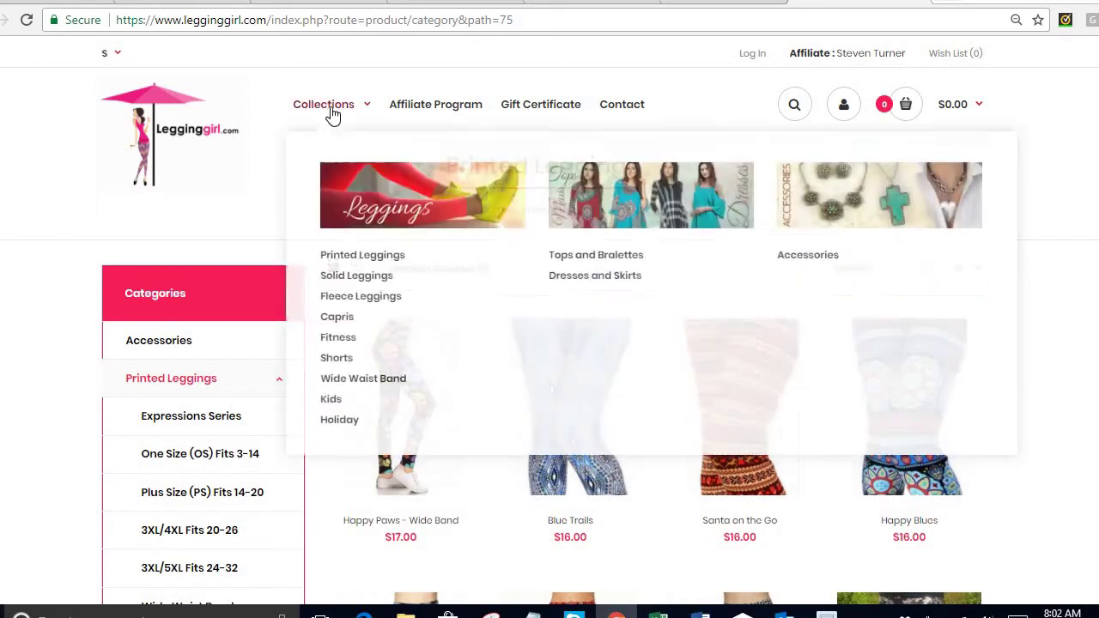
left_click(411, 106)
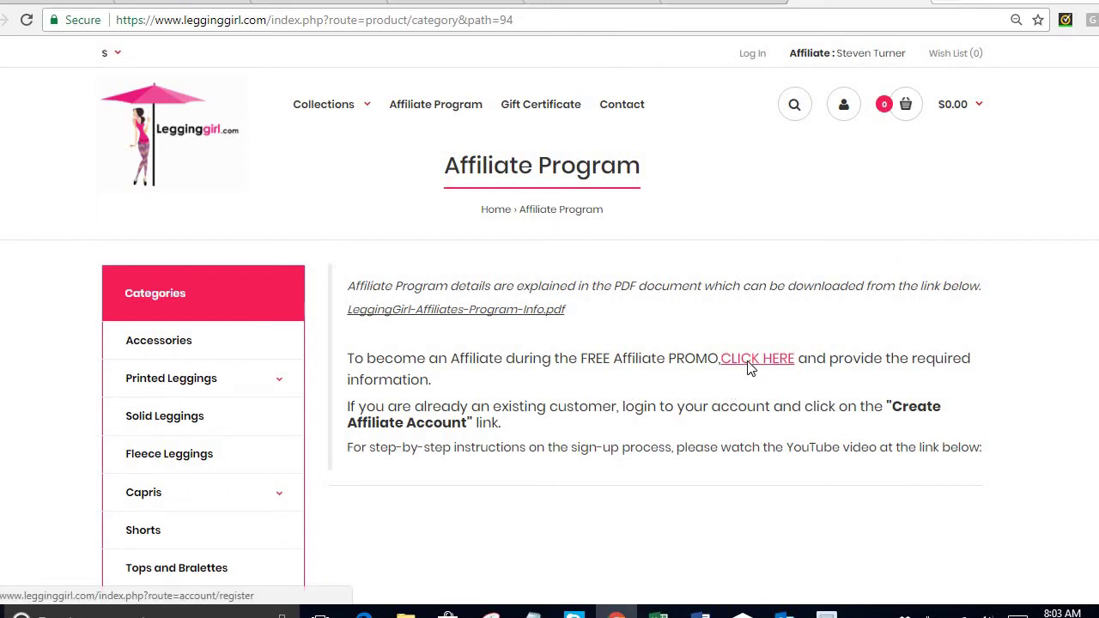
Open the new-affiliate Register Account form and enter the person's name and e-mail.
left_click(748, 367)
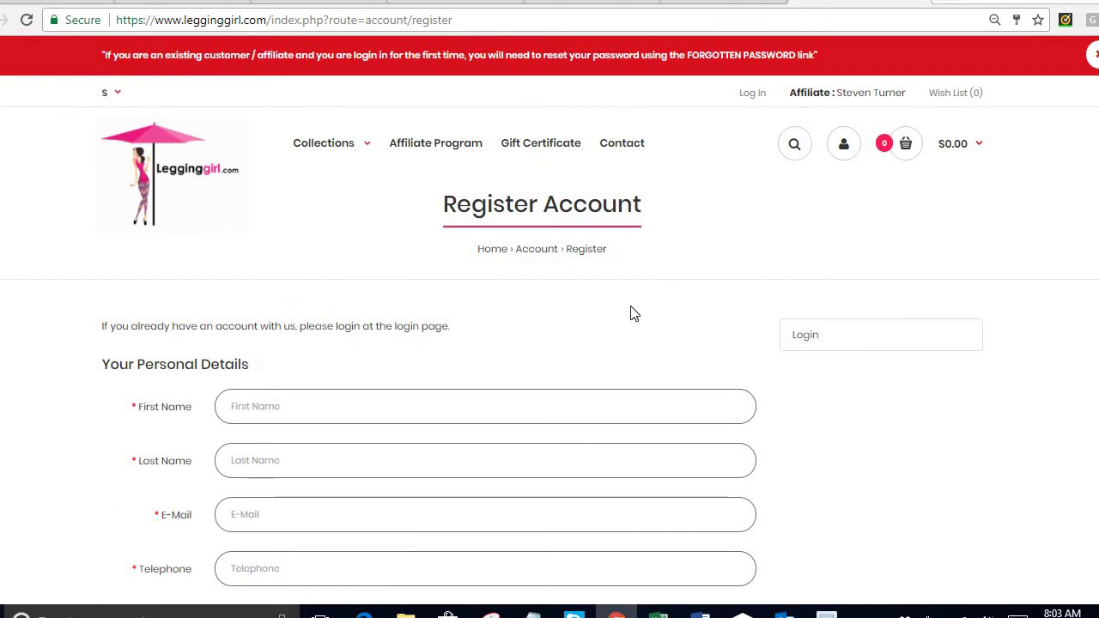
scroll(412, 314, "down", 1)
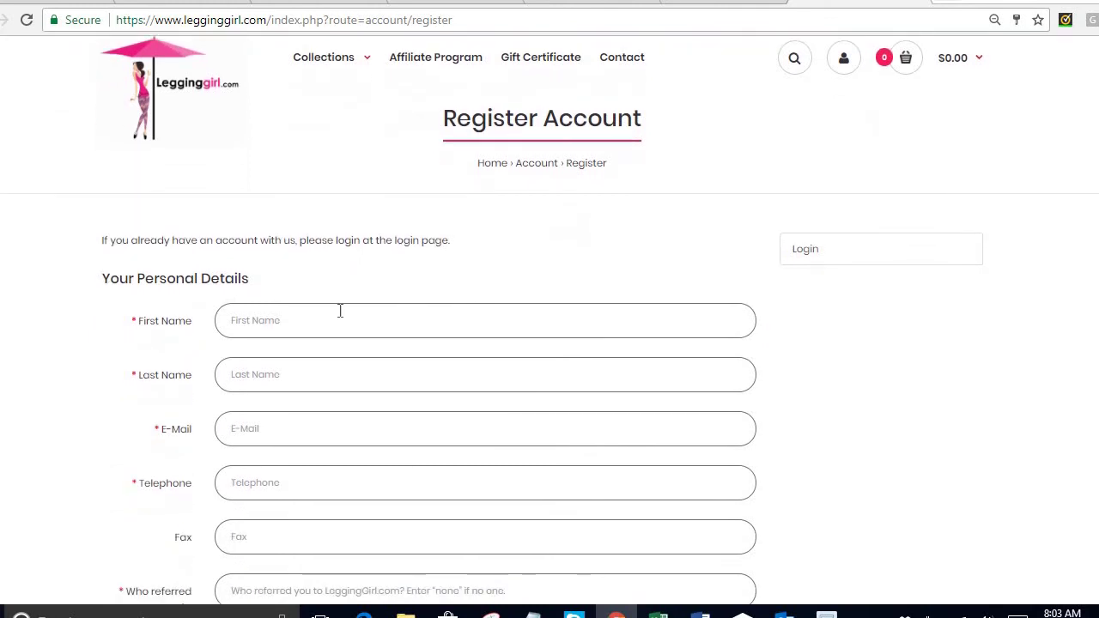
left_click(283, 319)
type("MarySmith")
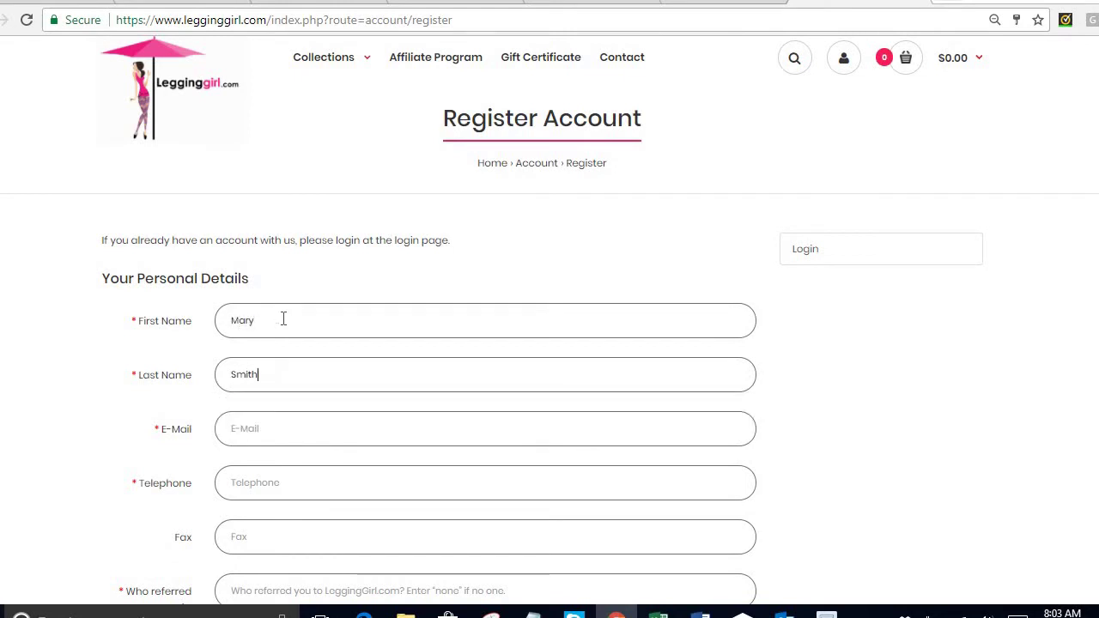
key("Tab")
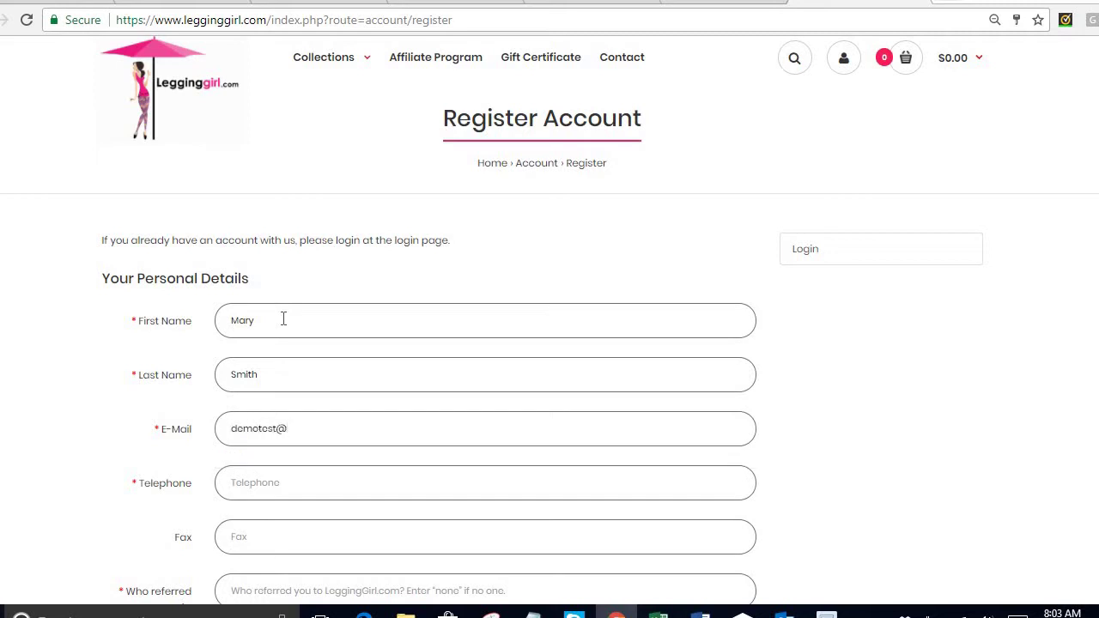
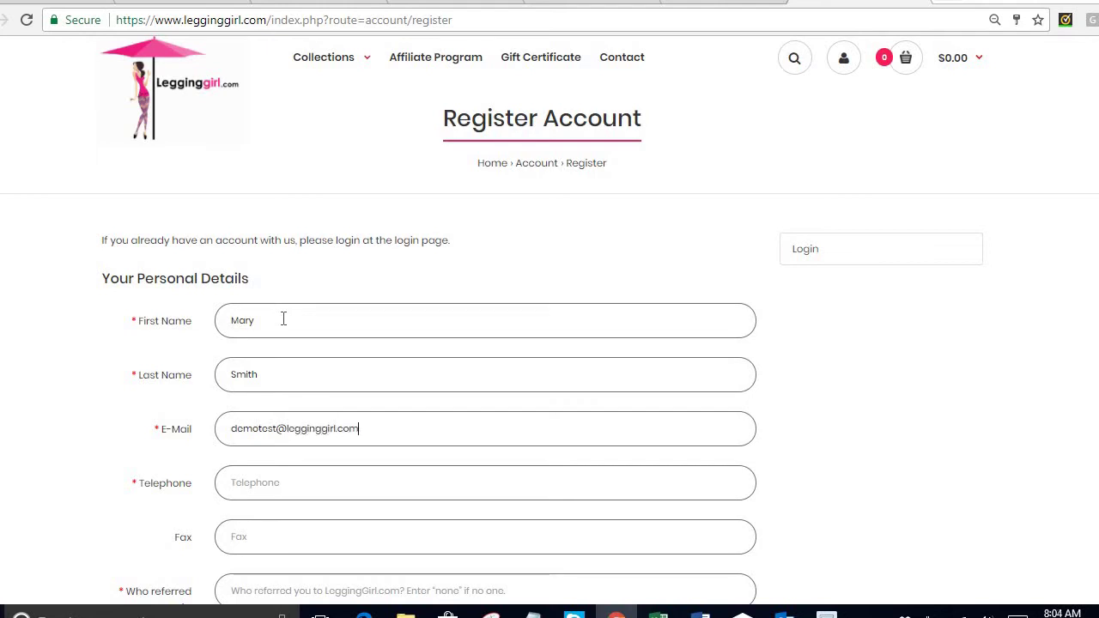
Fill in the telephone number and the name of who referred them.
scroll(284, 318, "down", 1)
left_click(262, 393)
type("55555")
scroll(307, 397, "down", 1)
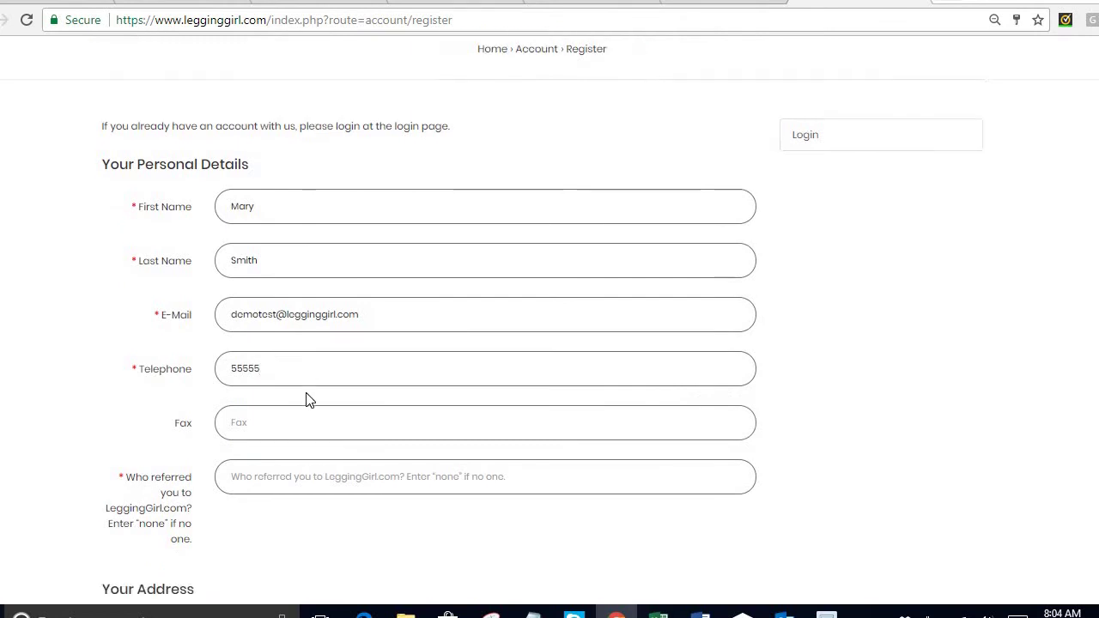
left_click(248, 419)
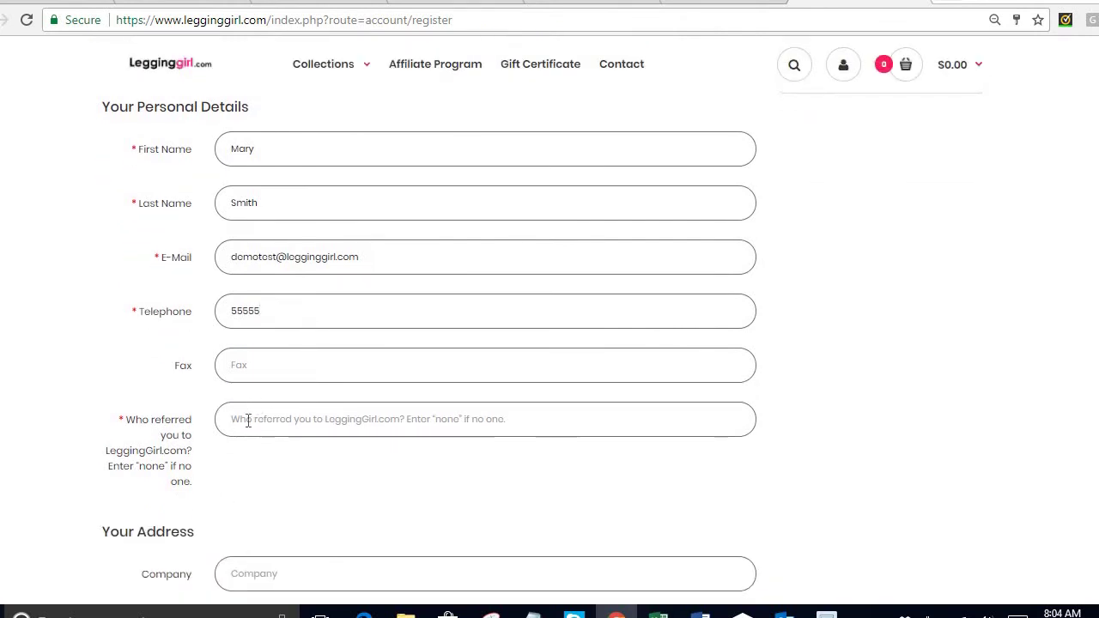
type("Steven")
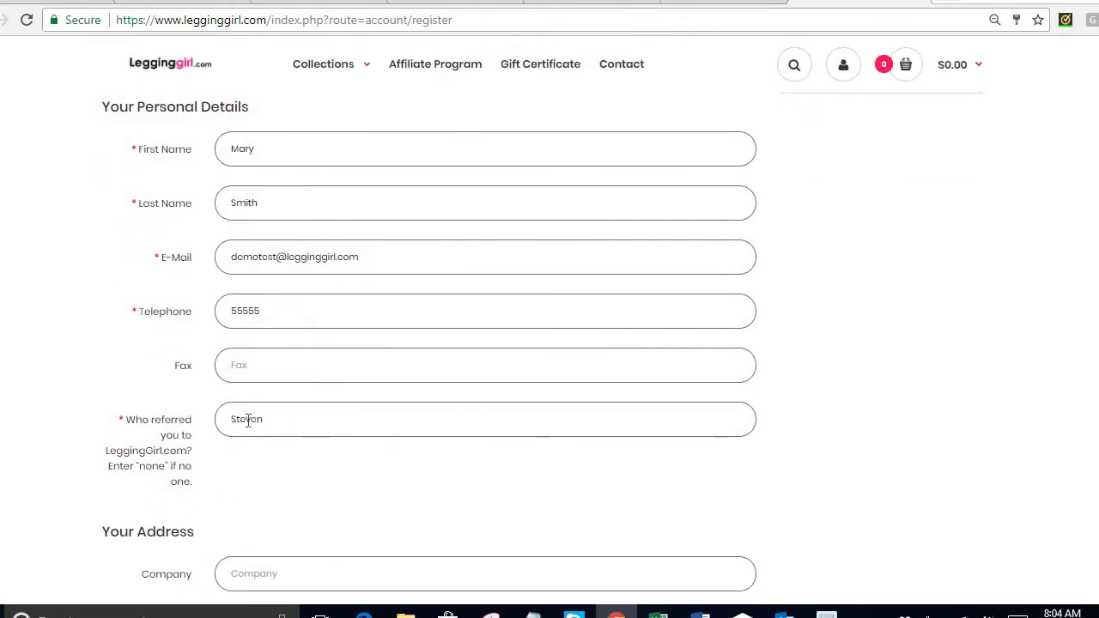
Enter the street address and city in the registration form.
scroll(334, 477, "down", 1)
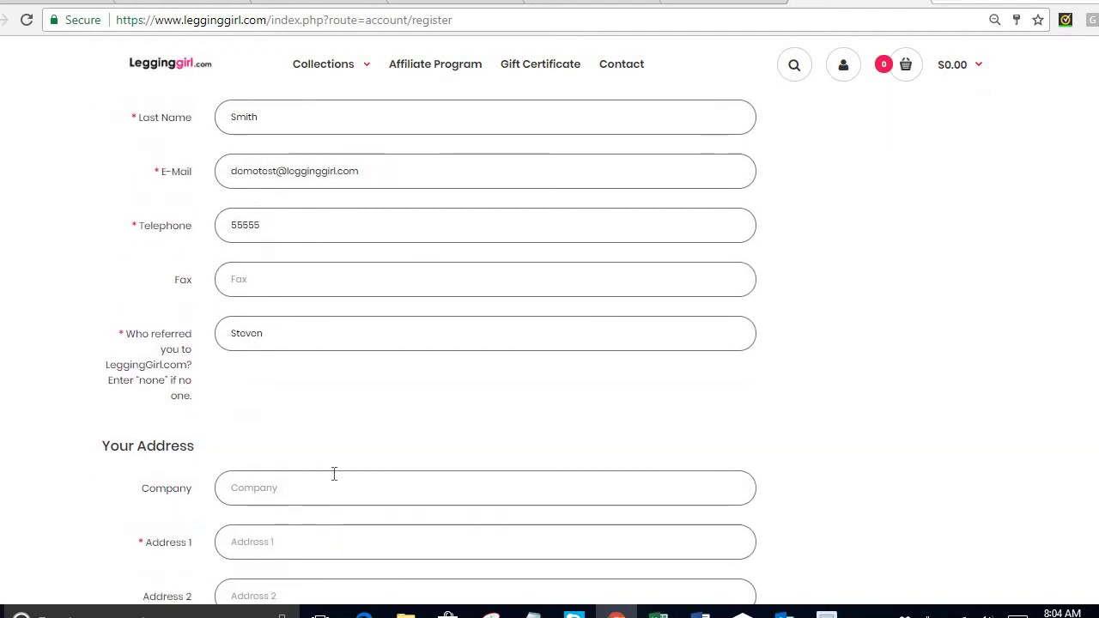
scroll(334, 473, "down", 1)
left_click(249, 456)
type("test demo")
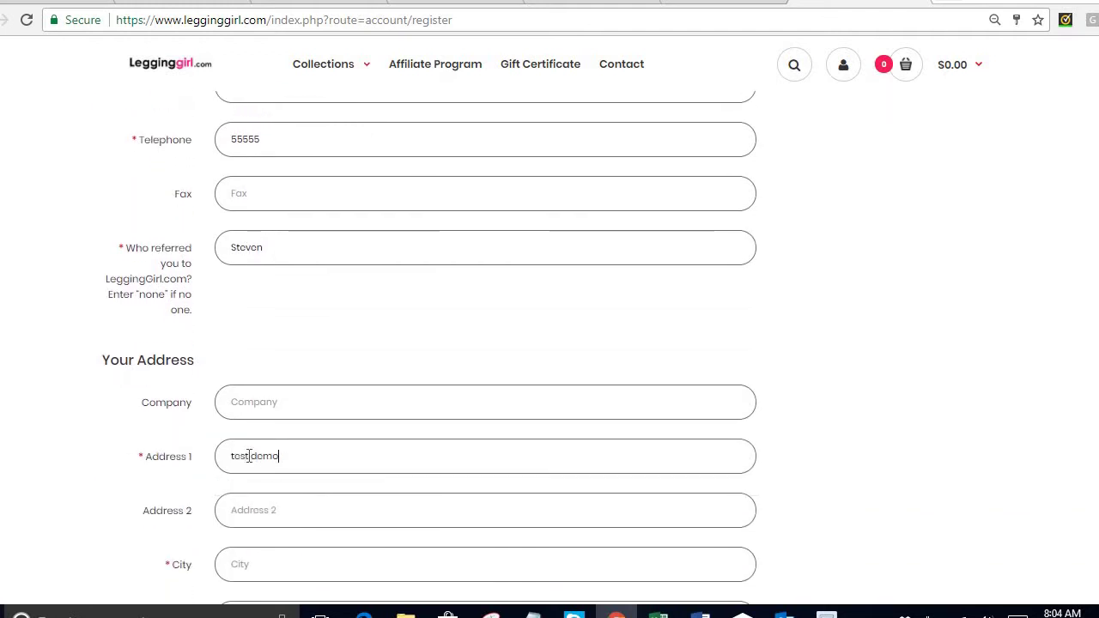
type(" St #1")
scroll(258, 429, "down", 2)
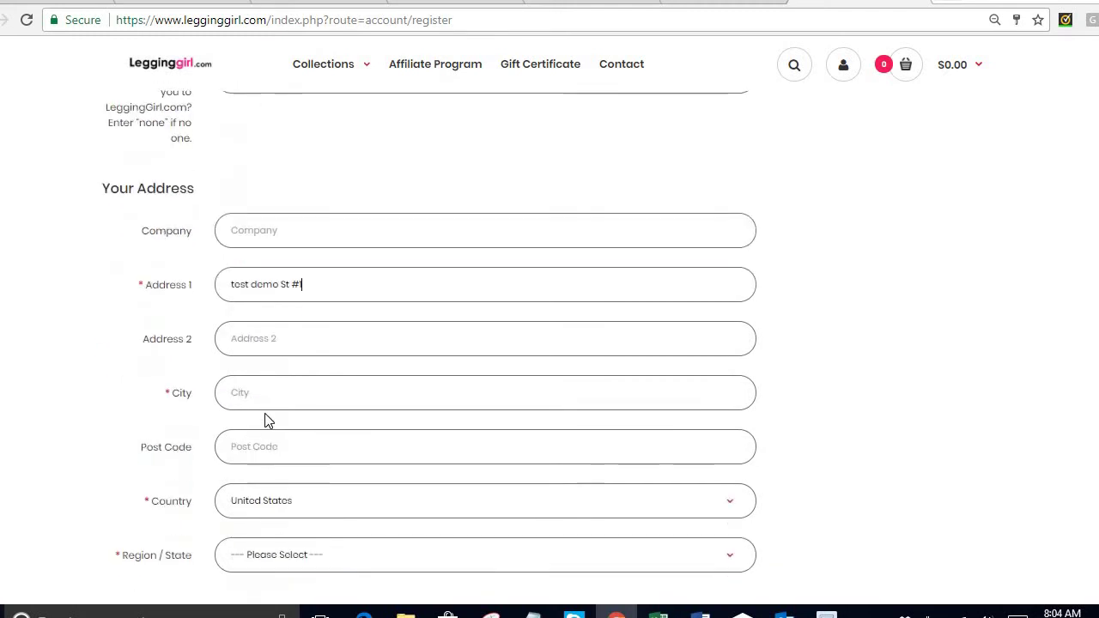
left_click(265, 392)
type("New")
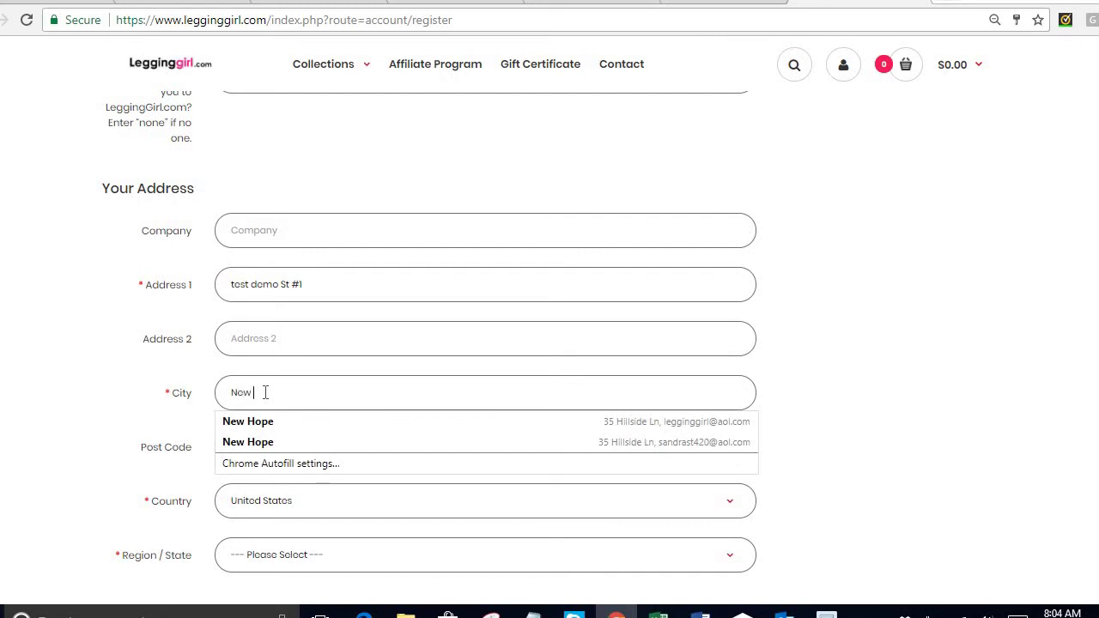
type(" H")
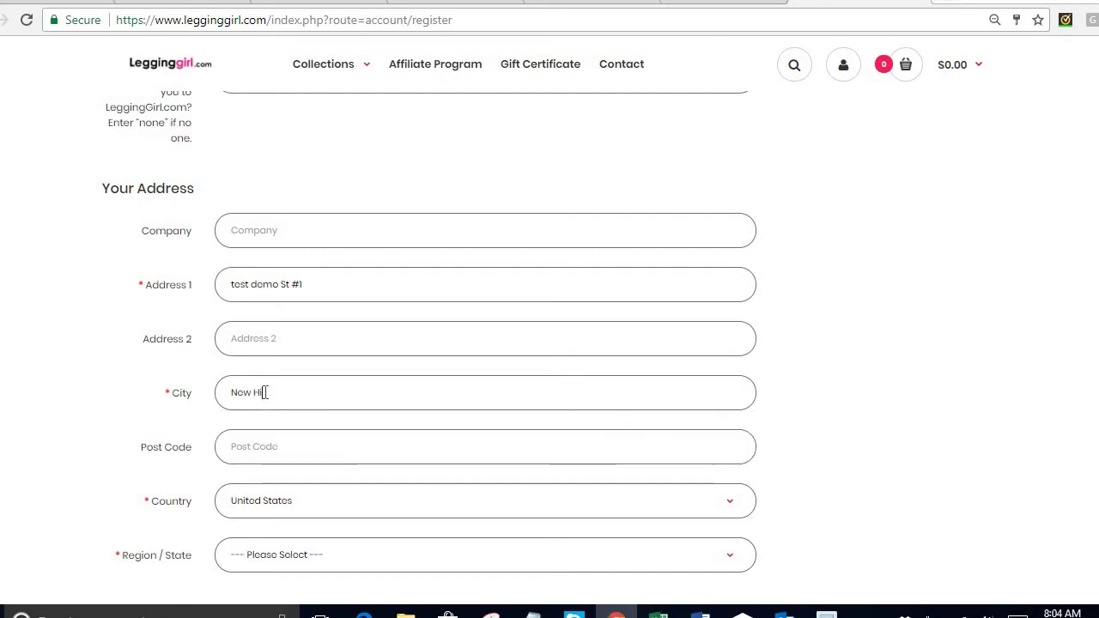
type("ope")
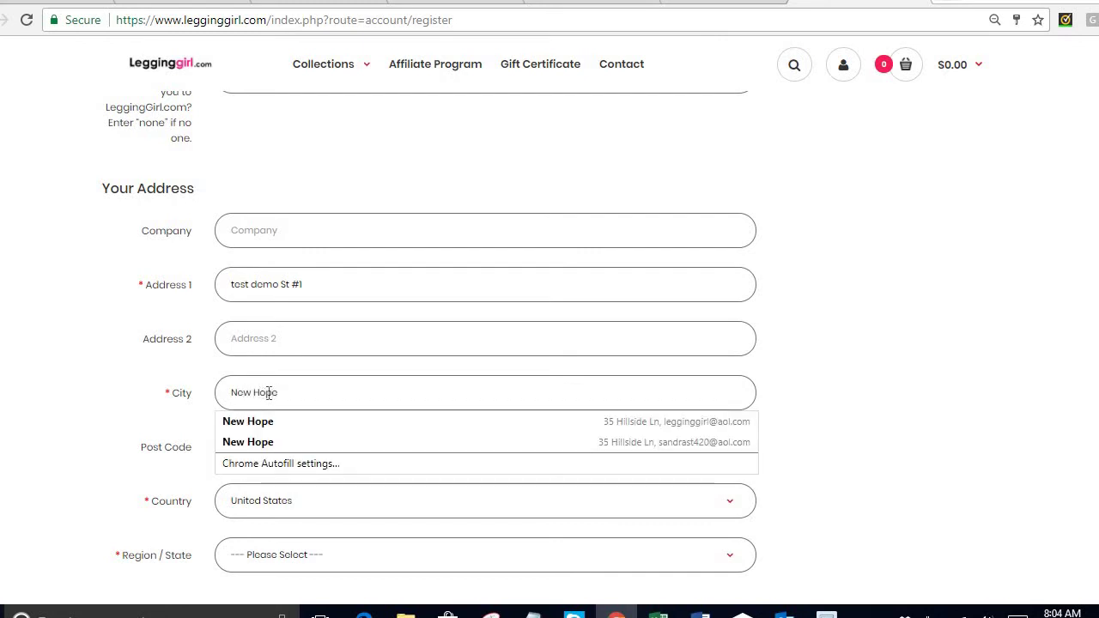
Enter the post code and autofill company, United States and Pennsylvania.
left_click(172, 455)
left_click(265, 454)
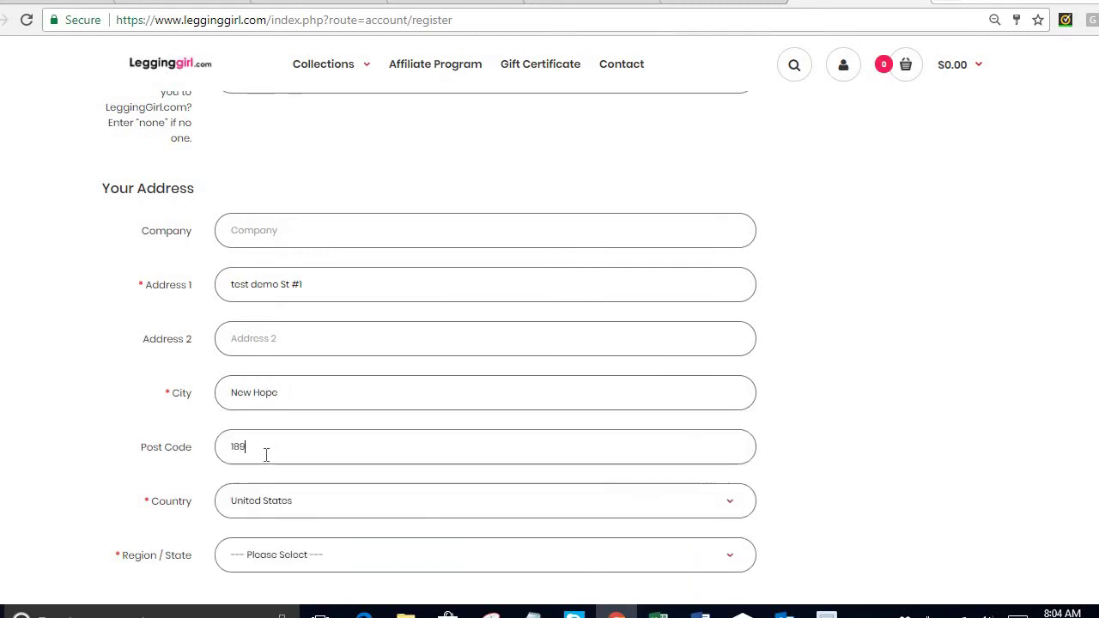
type("18938")
left_click(236, 478)
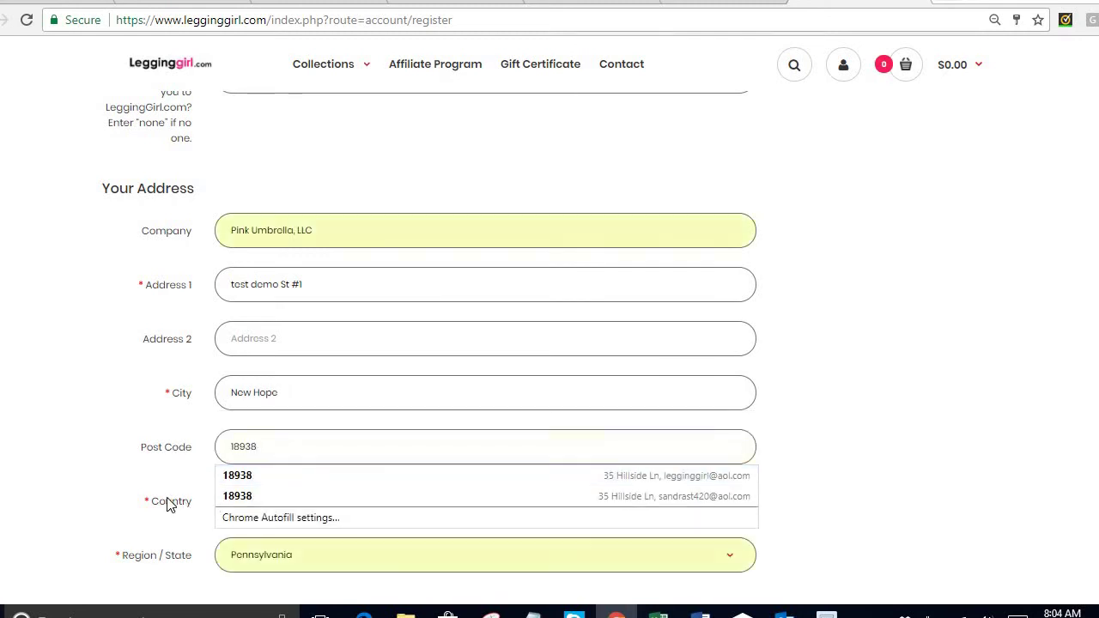
scroll(402, 536, "down", 1)
scroll(309, 502, "down", 2)
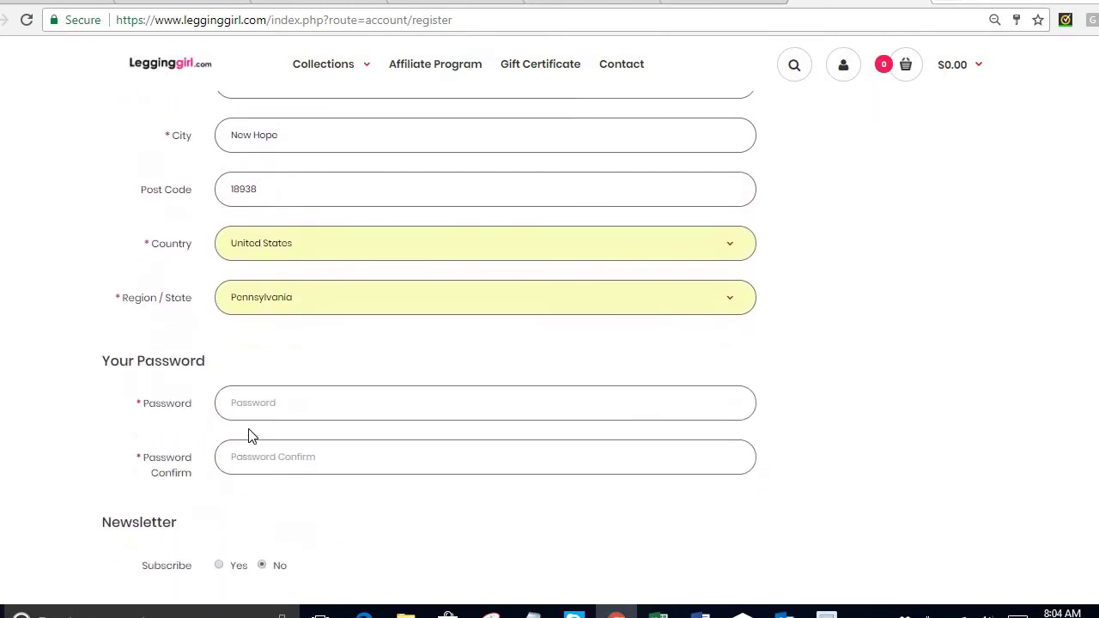
Type the account password in both Password and Password Confirm fields.
left_click(255, 407)
type("1234")
left_click(285, 460)
type("1234")
scroll(285, 460, "down", 2)
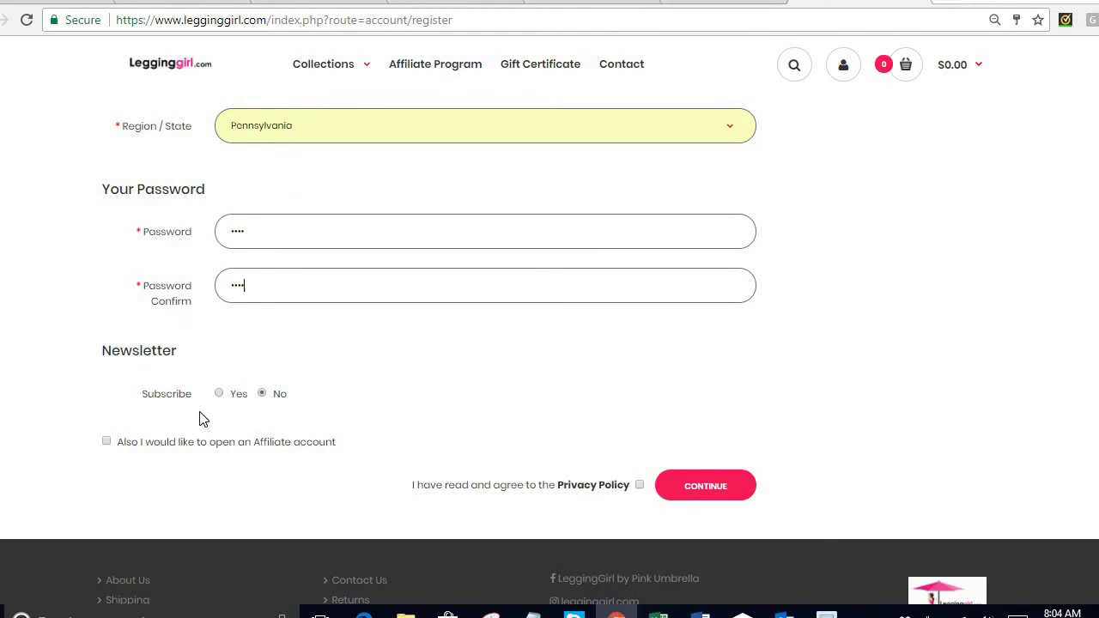
Opt into an affiliate account with personalized link demolink and enter the SSN/TIN.
left_click(106, 442)
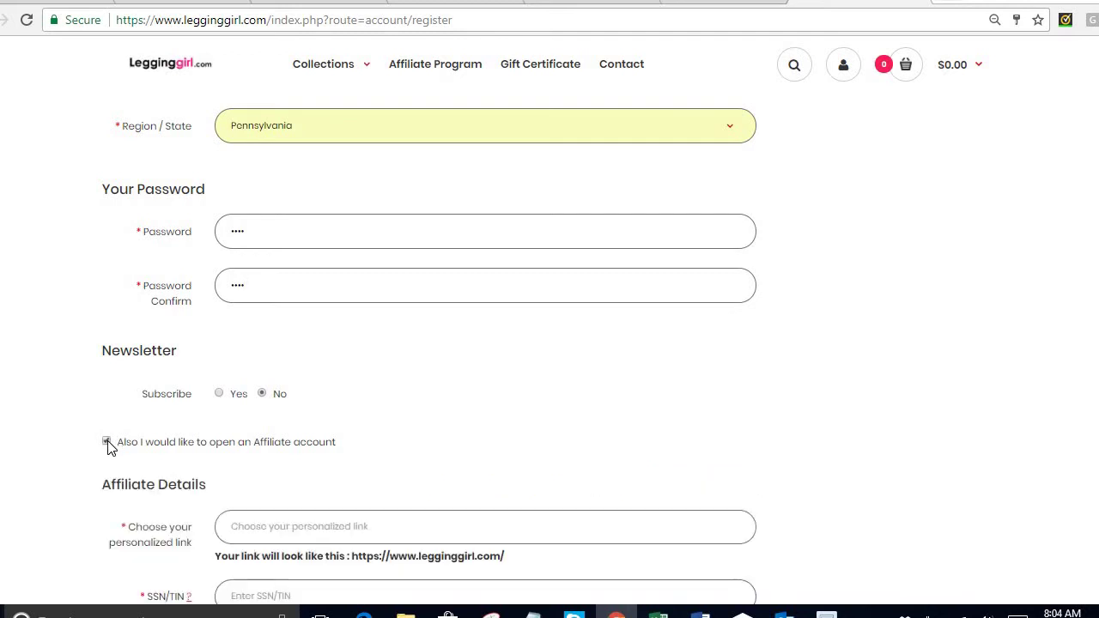
scroll(437, 421, "down", 2)
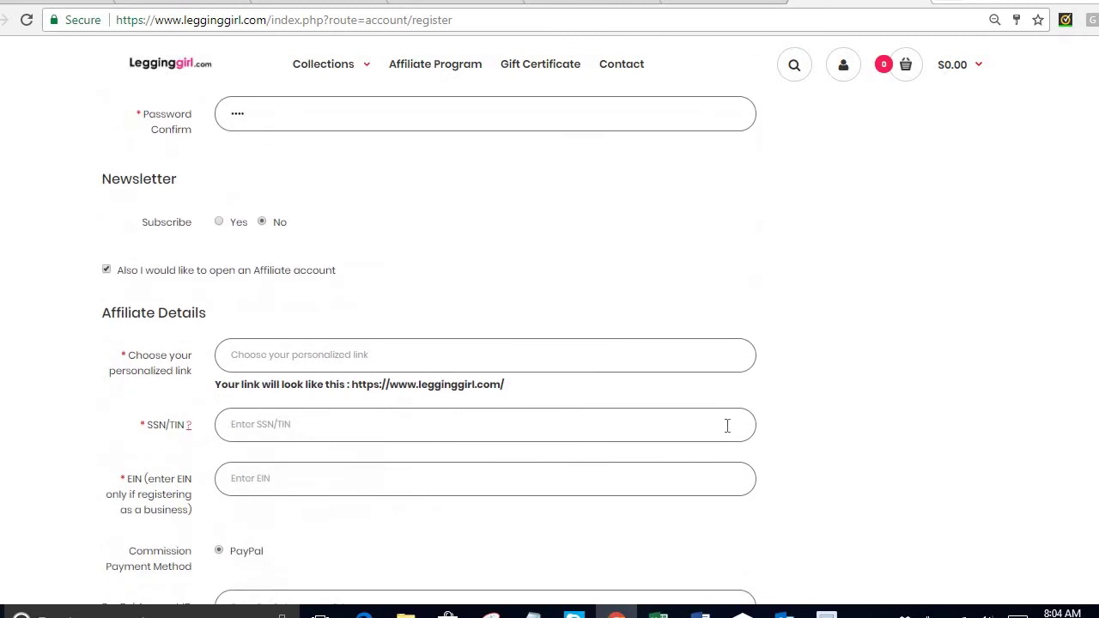
scroll(764, 422, "down", 1)
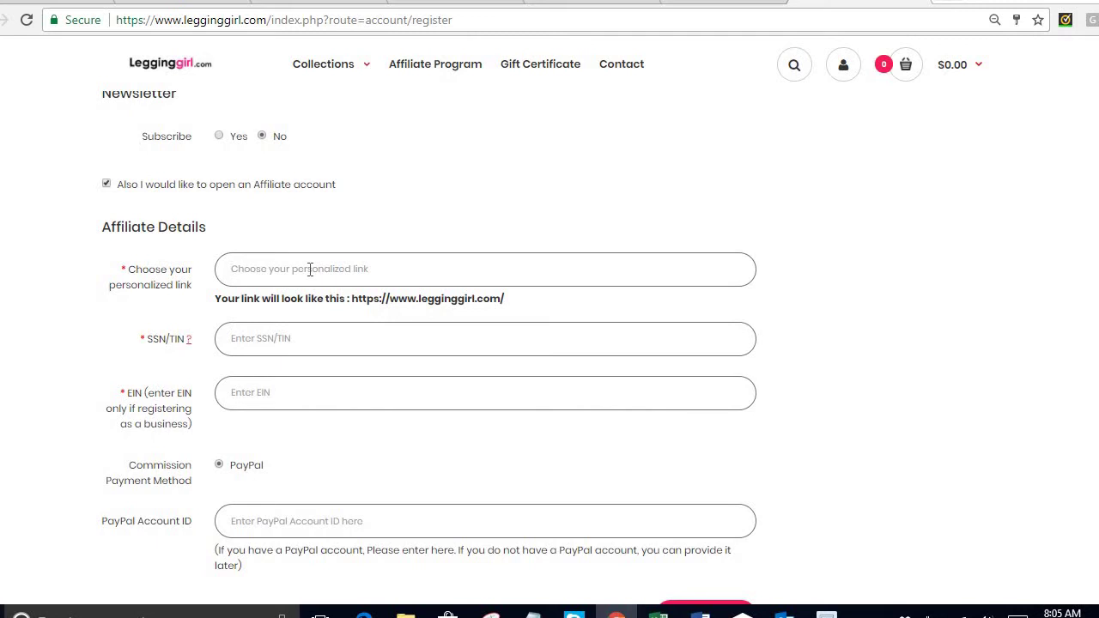
type("demolink")
key("Tab")
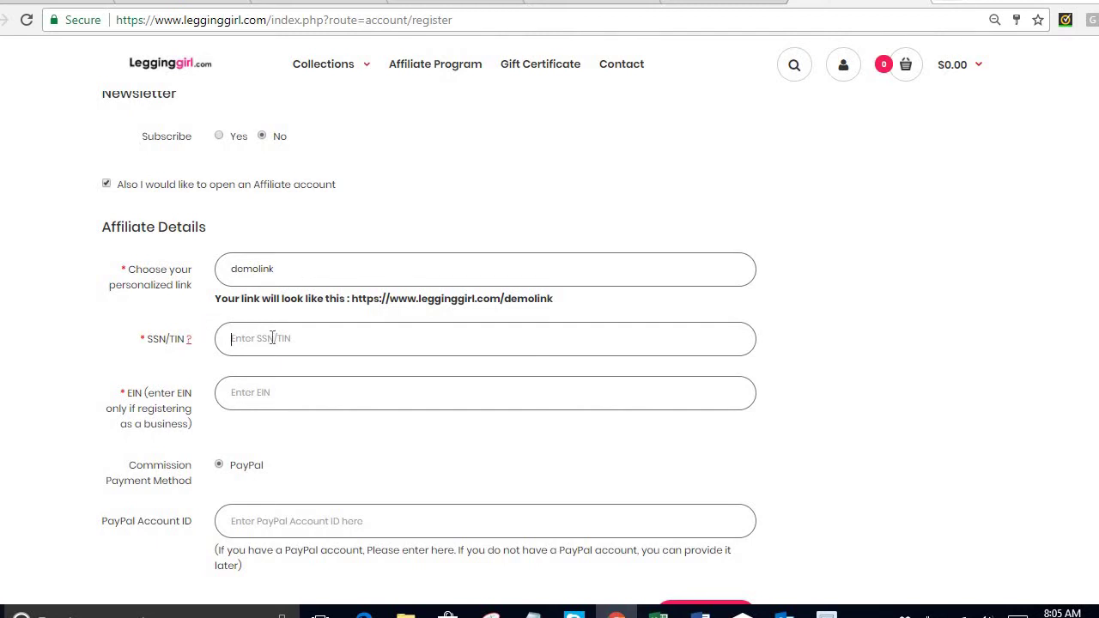
type("111111111")
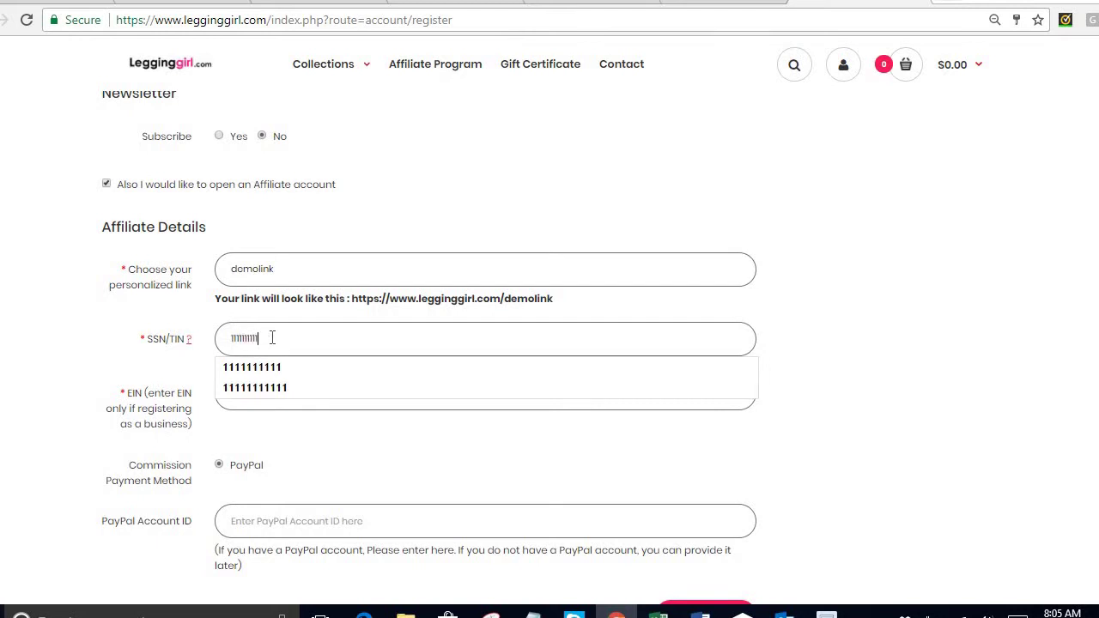
key("Tab")
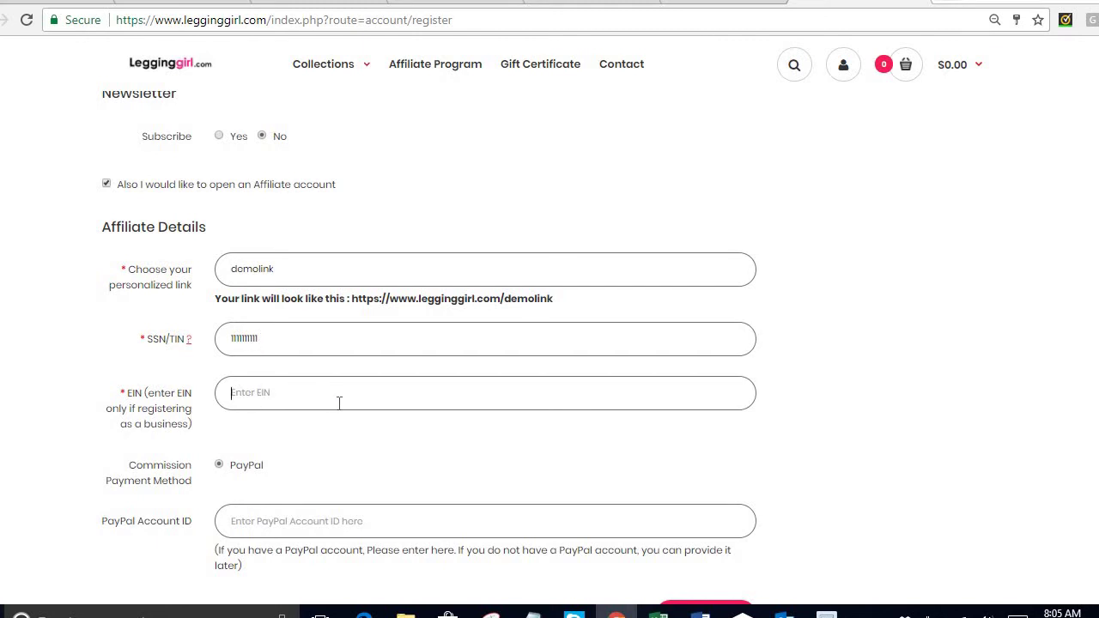
Fill in the PayPal Account ID for affiliate payments.
scroll(338, 400, "down", 1)
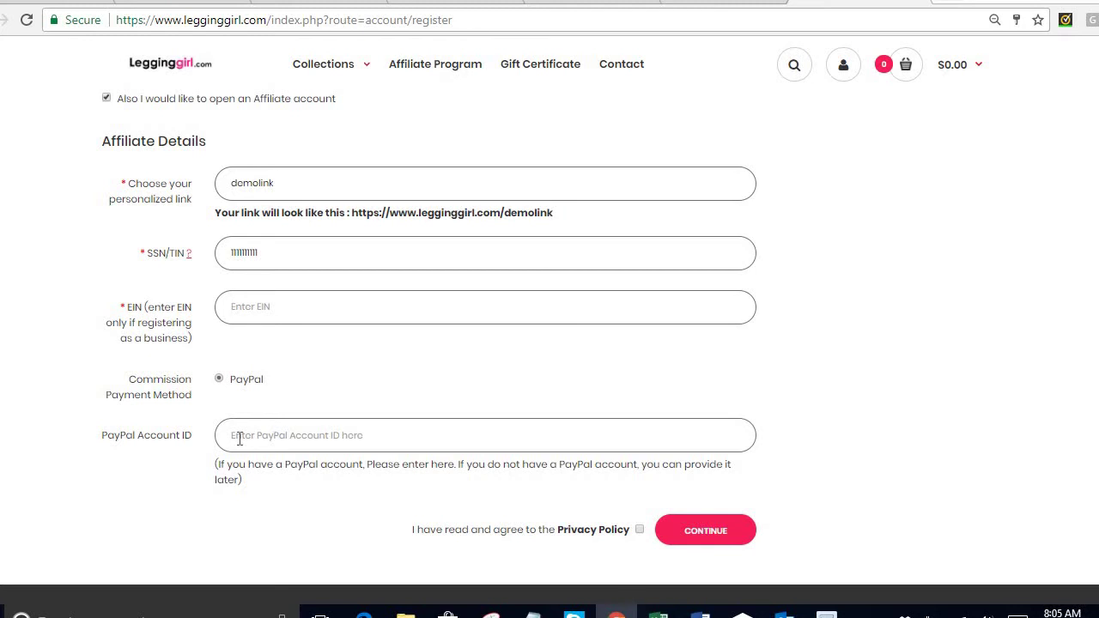
left_click(239, 438)
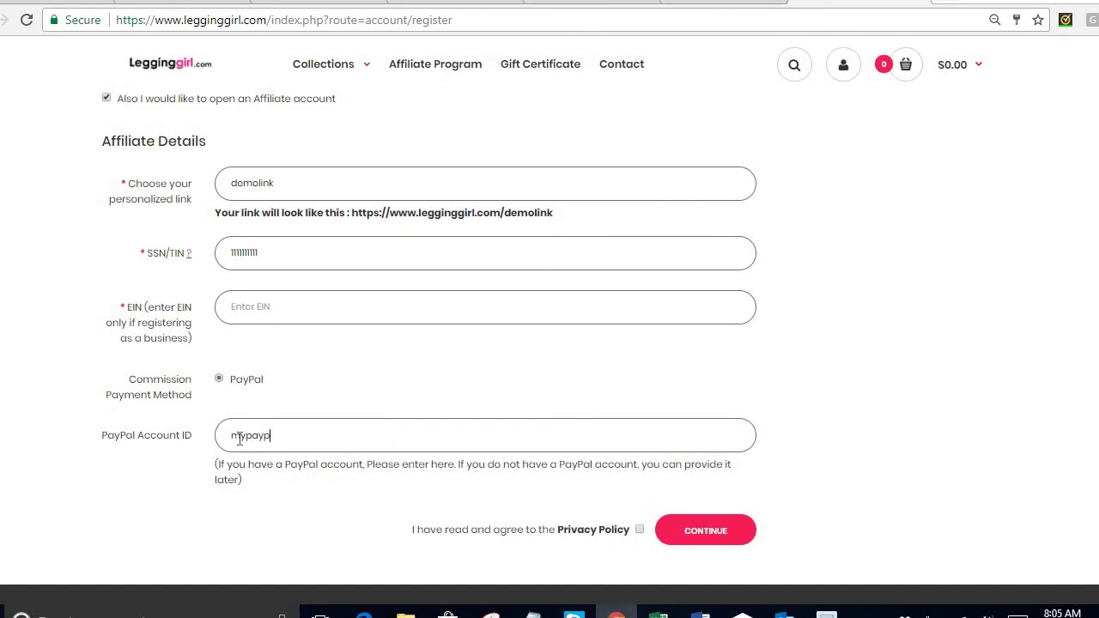
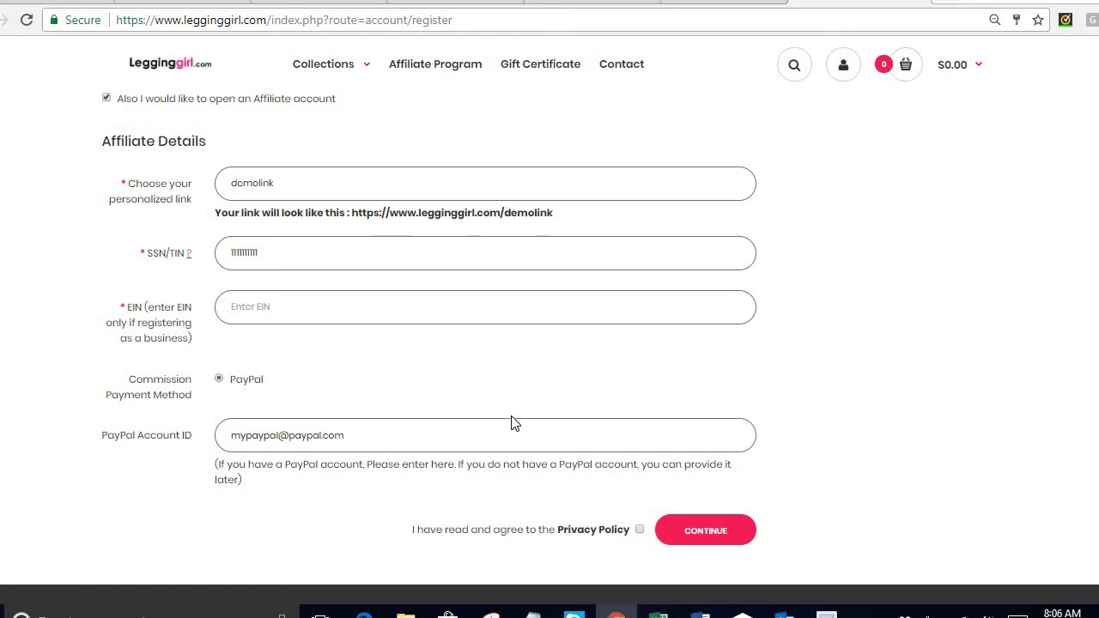
scroll(511, 423, "down", 1)
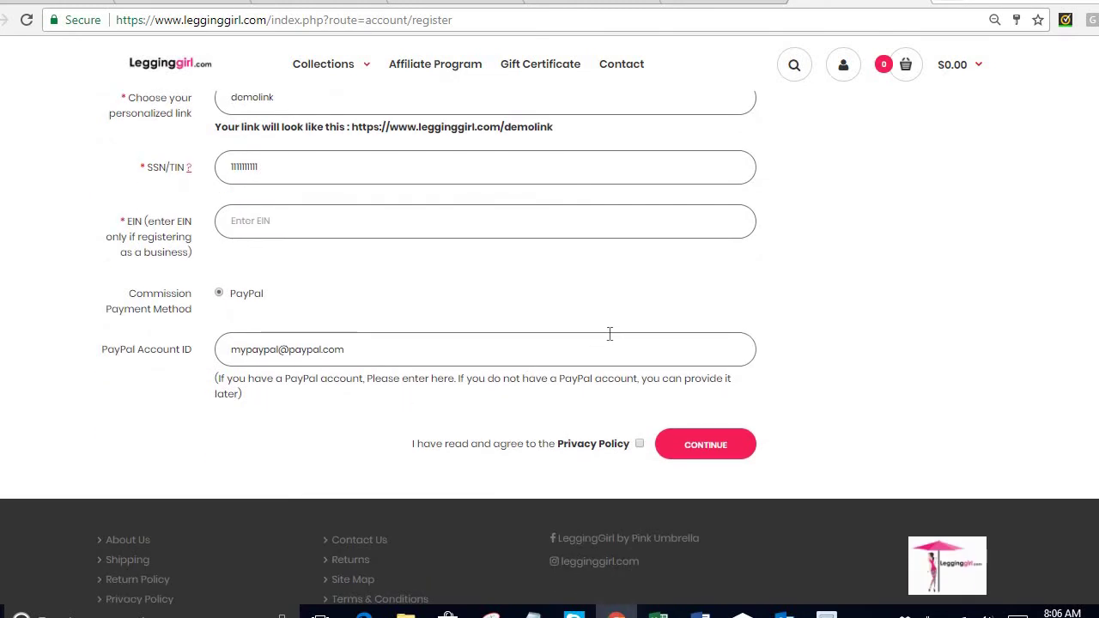
scroll(609, 334, "up", 1)
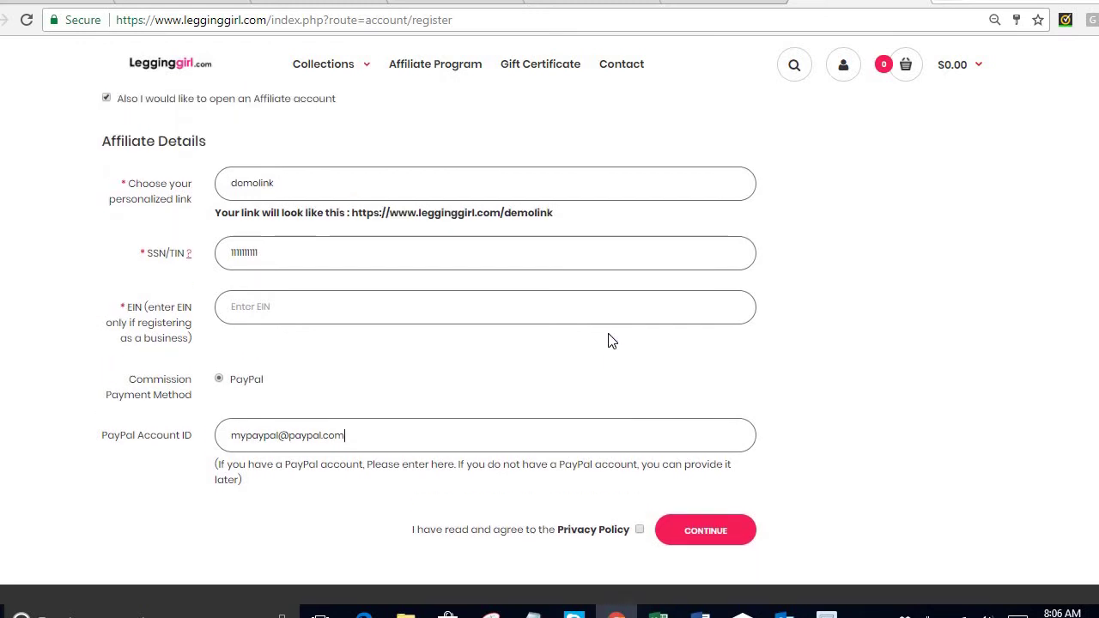
Accept the Privacy Policy and try submitting the registration.
left_click(640, 530)
left_click(708, 535)
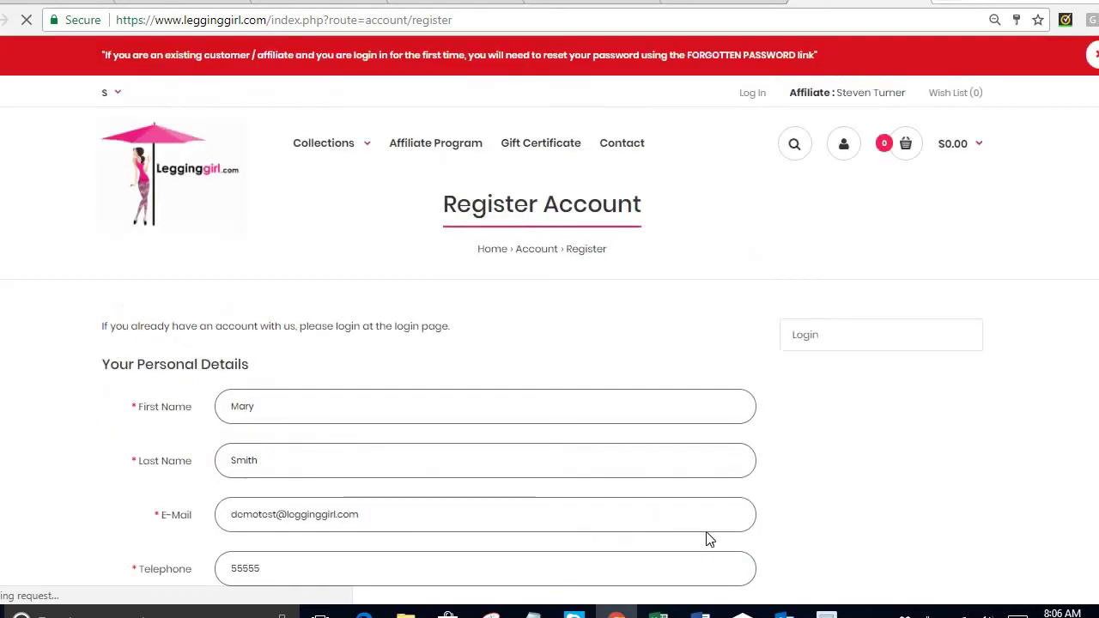
scroll(856, 326, "down", 4)
scroll(856, 328, "down", 5)
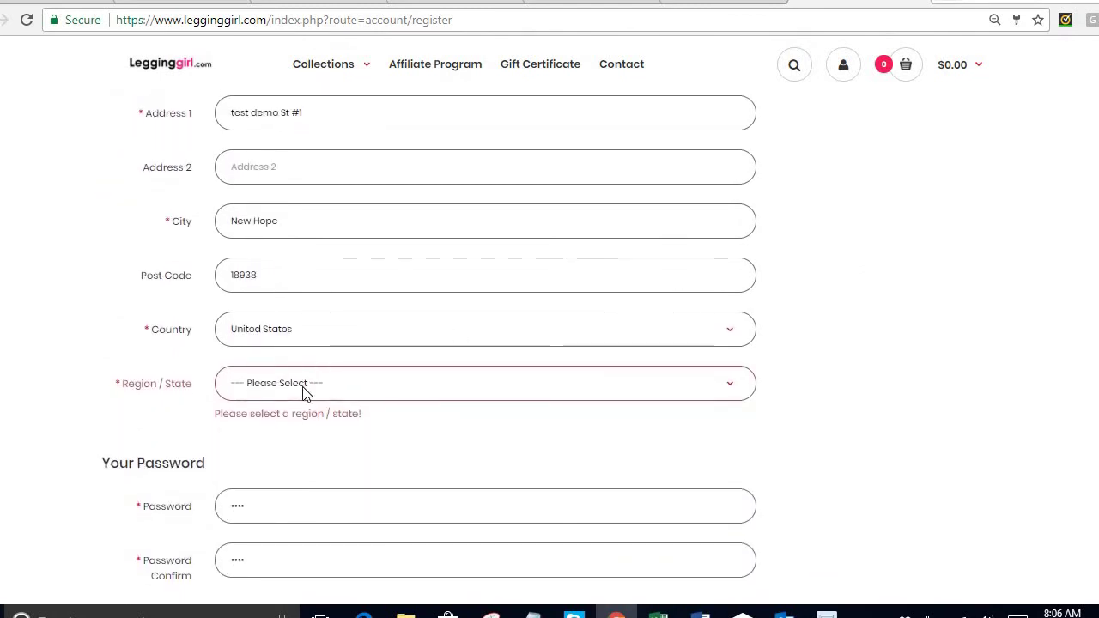
Choose California as the Region / State and submit the registration.
left_click(305, 388)
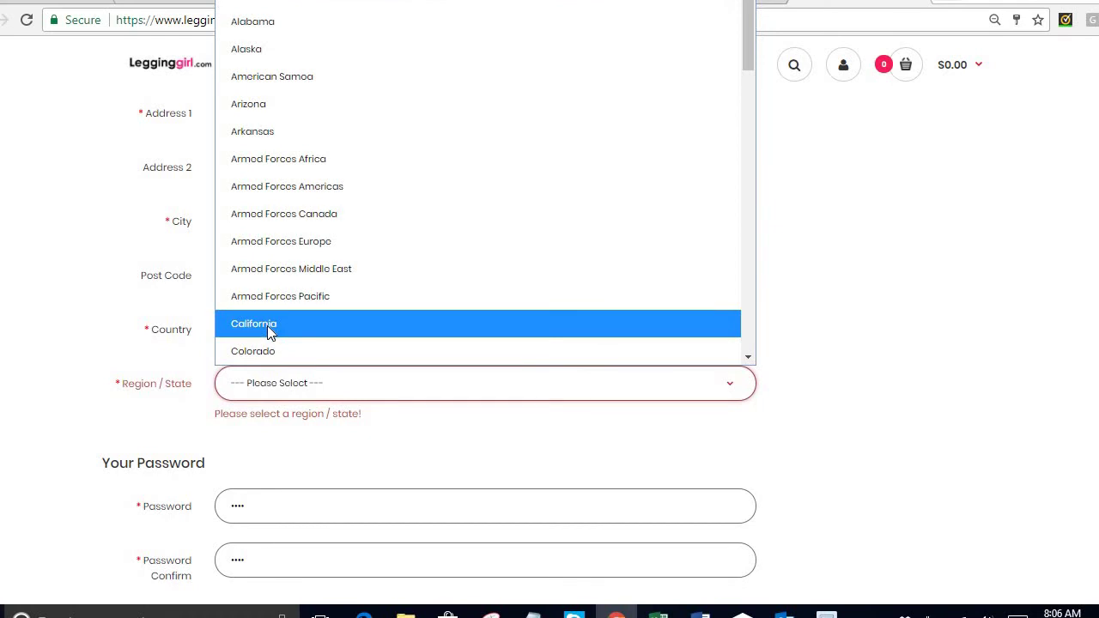
left_click(266, 324)
scroll(900, 323, "down", 2)
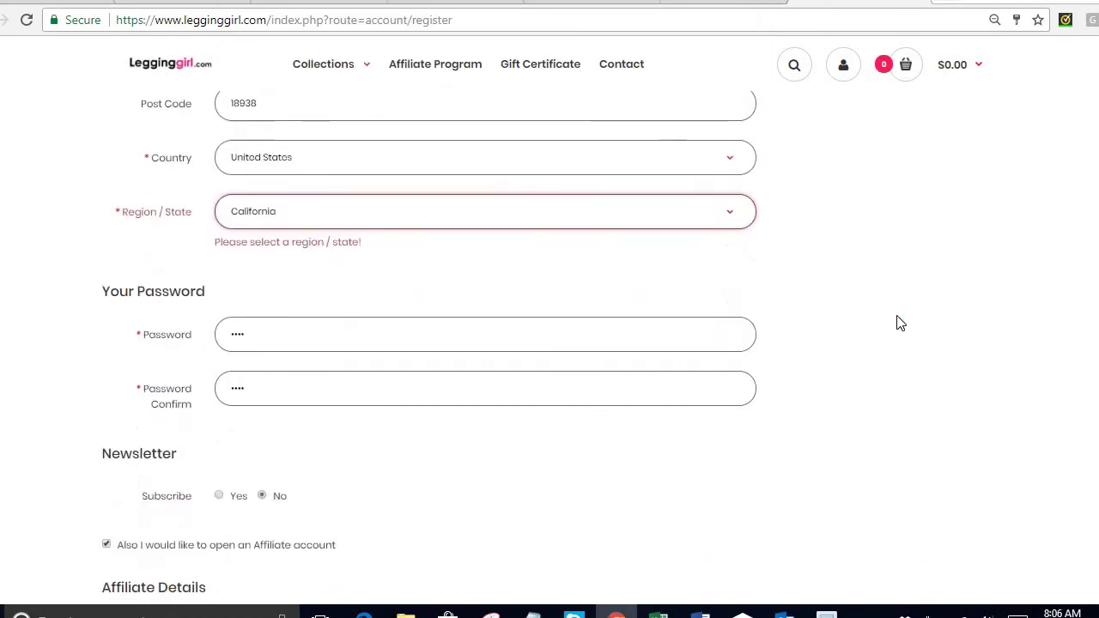
scroll(899, 323, "down", 6)
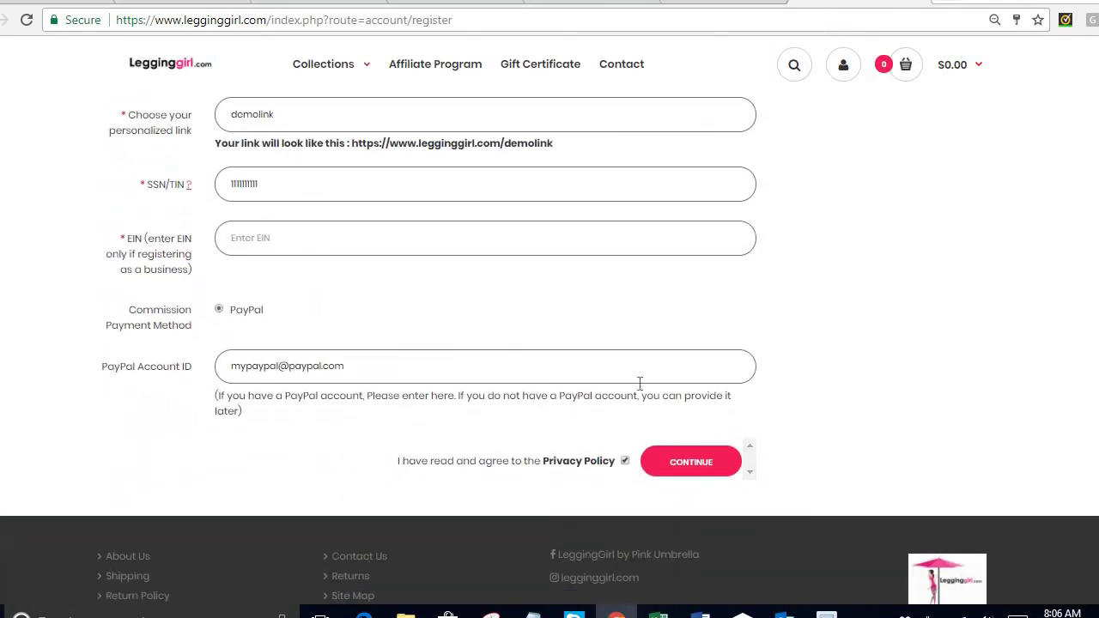
left_click(679, 465)
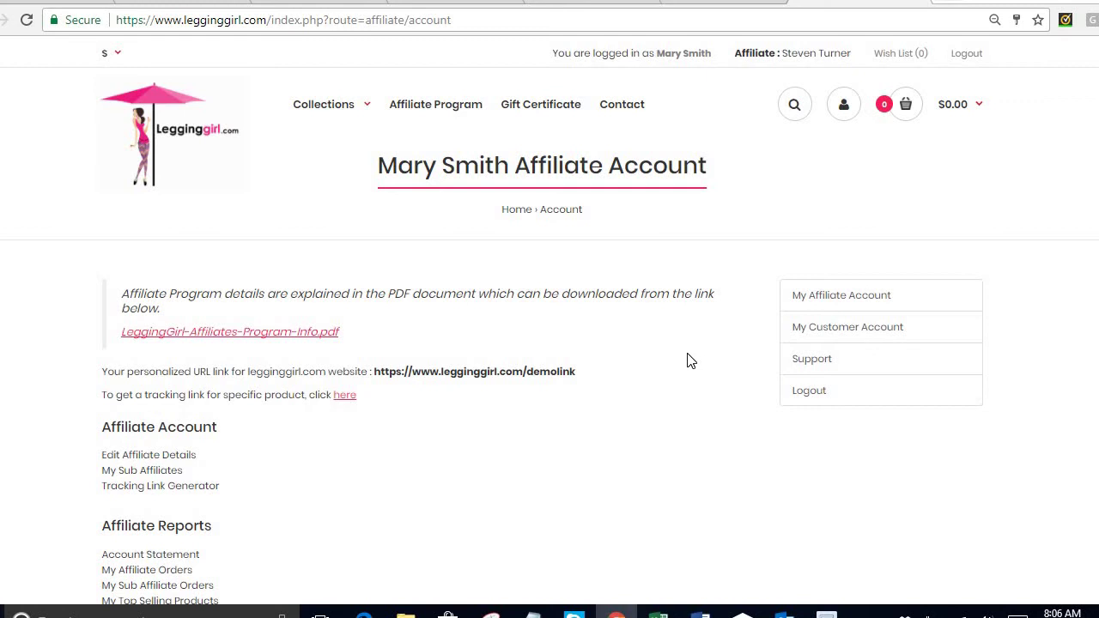
scroll(687, 362, "down", 1)
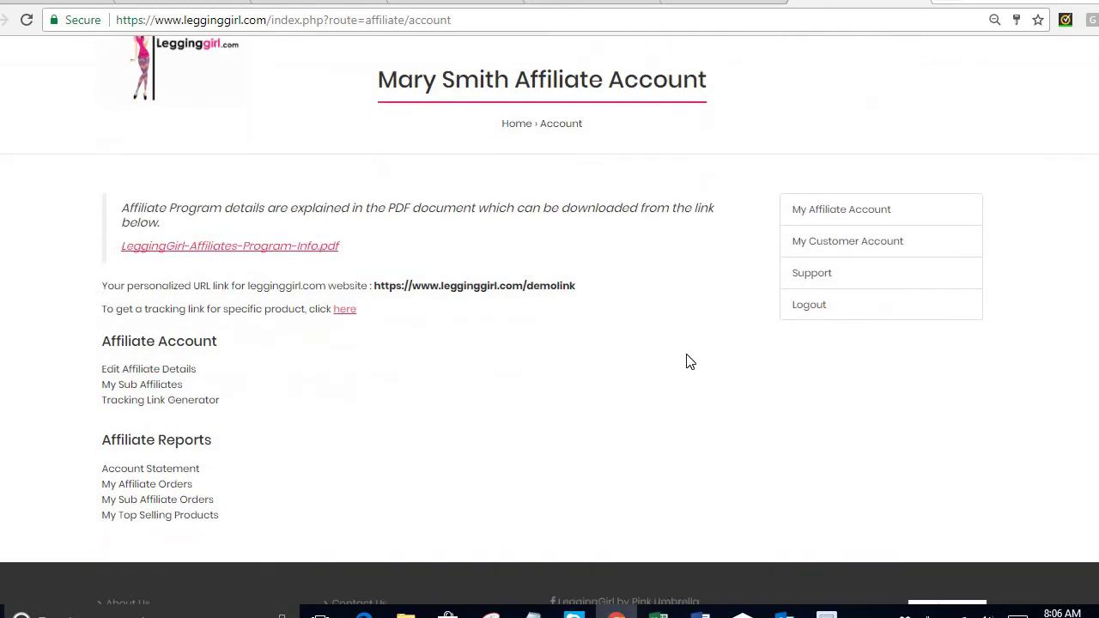
left_click(822, 208)
scroll(672, 232, "down", 1)
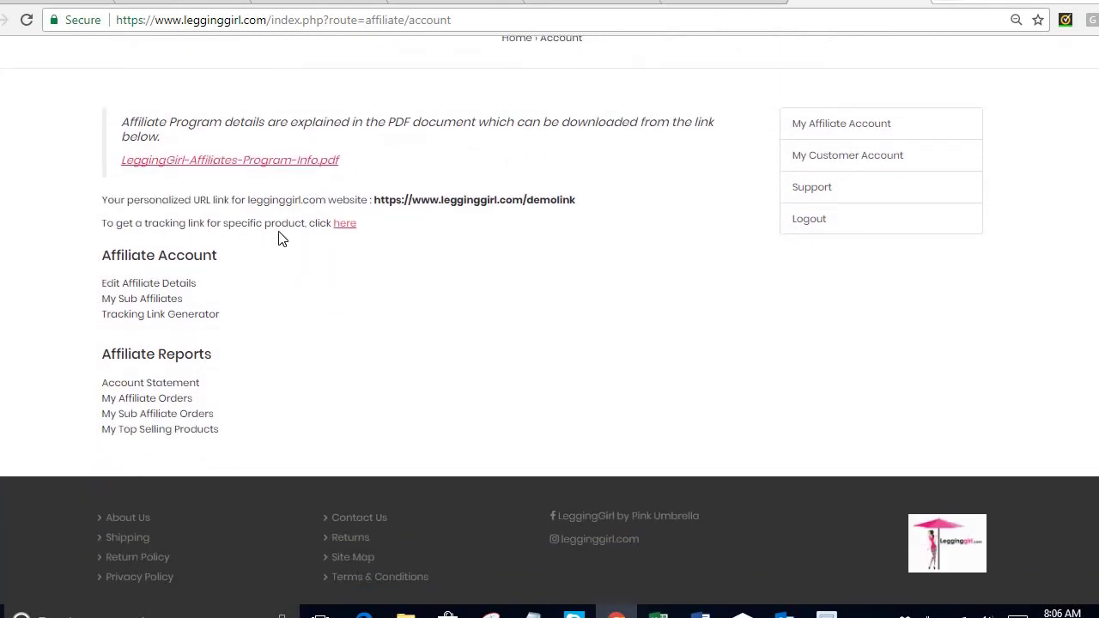
Open Edit Affiliate Details, review the saved fields and submit the form.
left_click(162, 290)
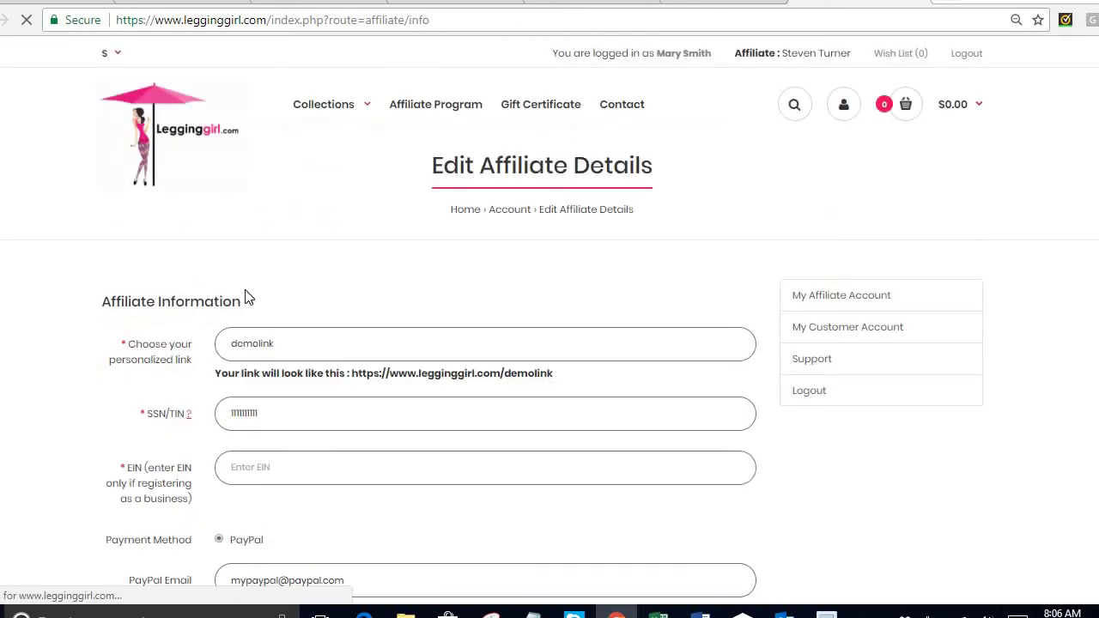
scroll(346, 294, "down", 2)
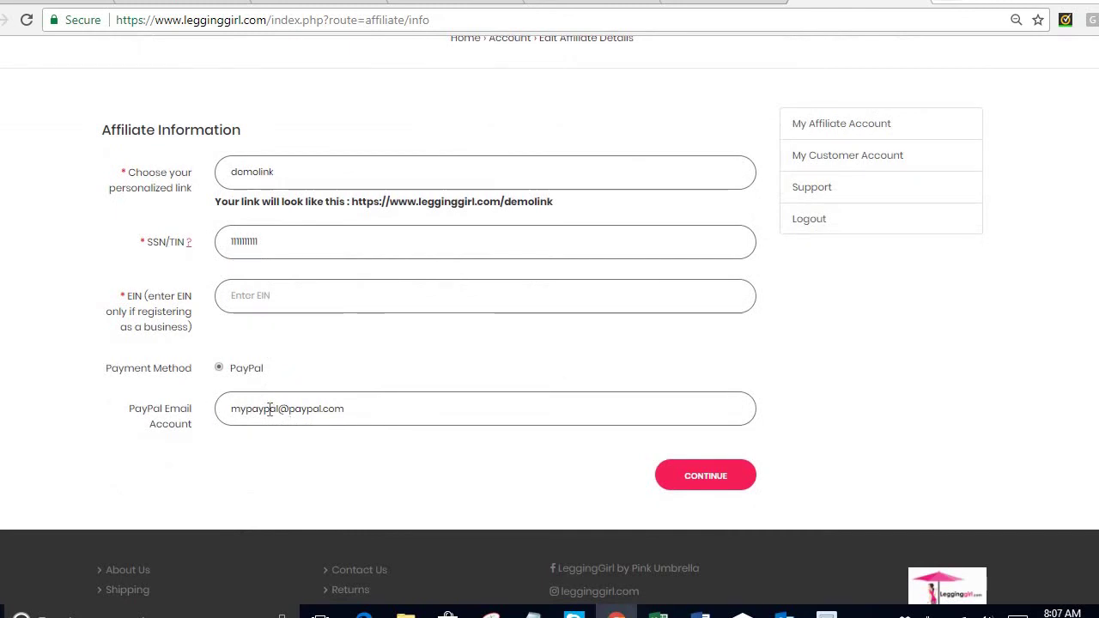
key("Return")
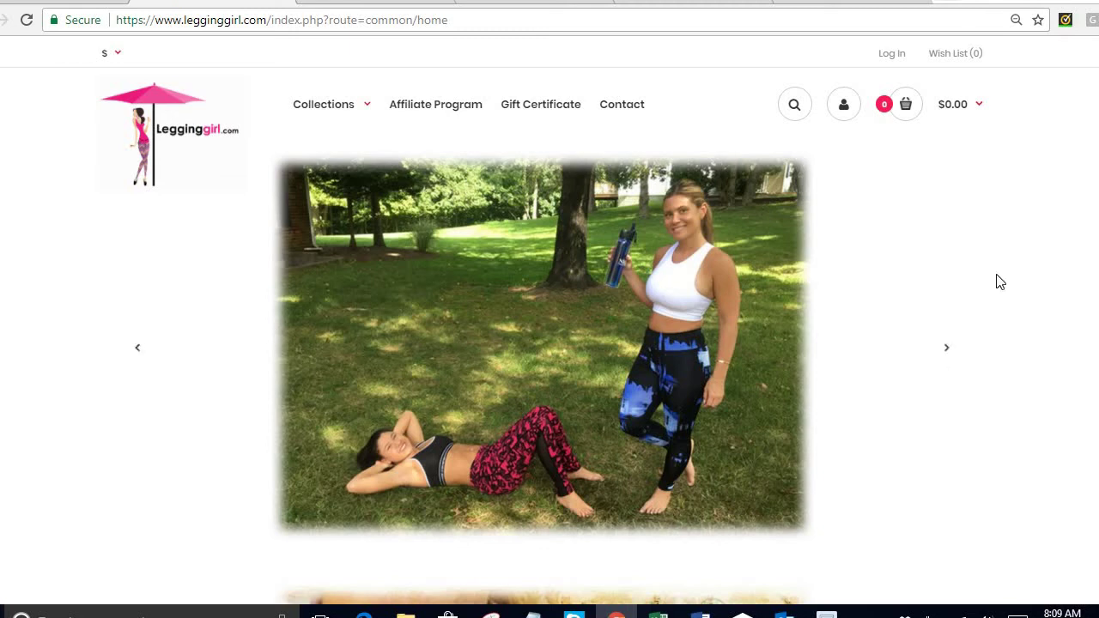
Log in to LeggingGirl.com with the demo customer's e-mail and account password.
left_click(893, 55)
left_click_drag(501, 426, 432, 428)
type("demo")
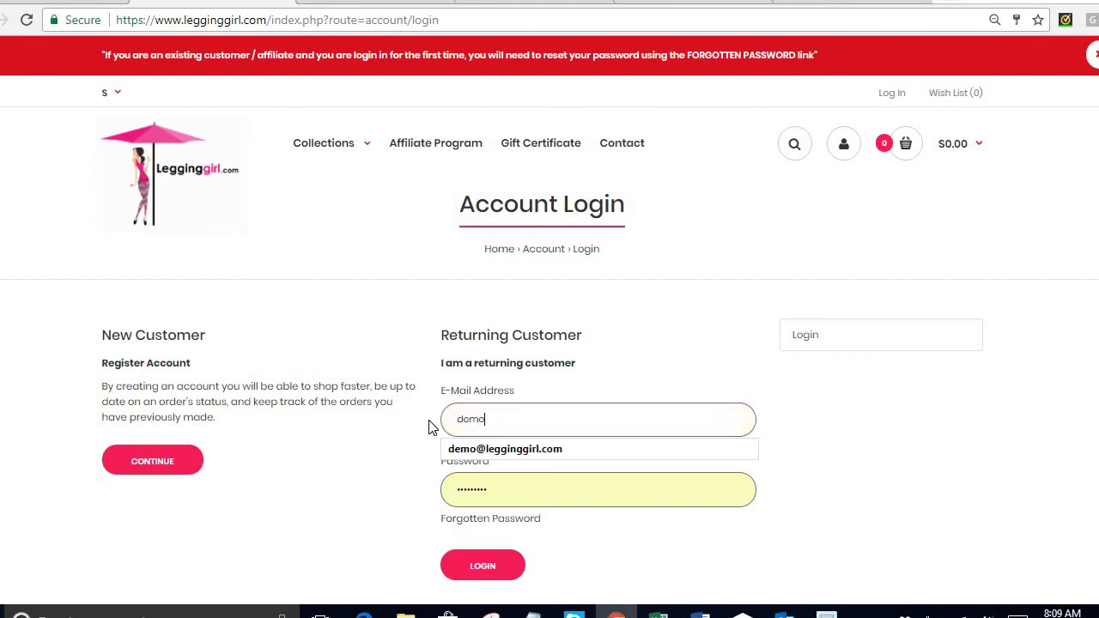
left_click(520, 449)
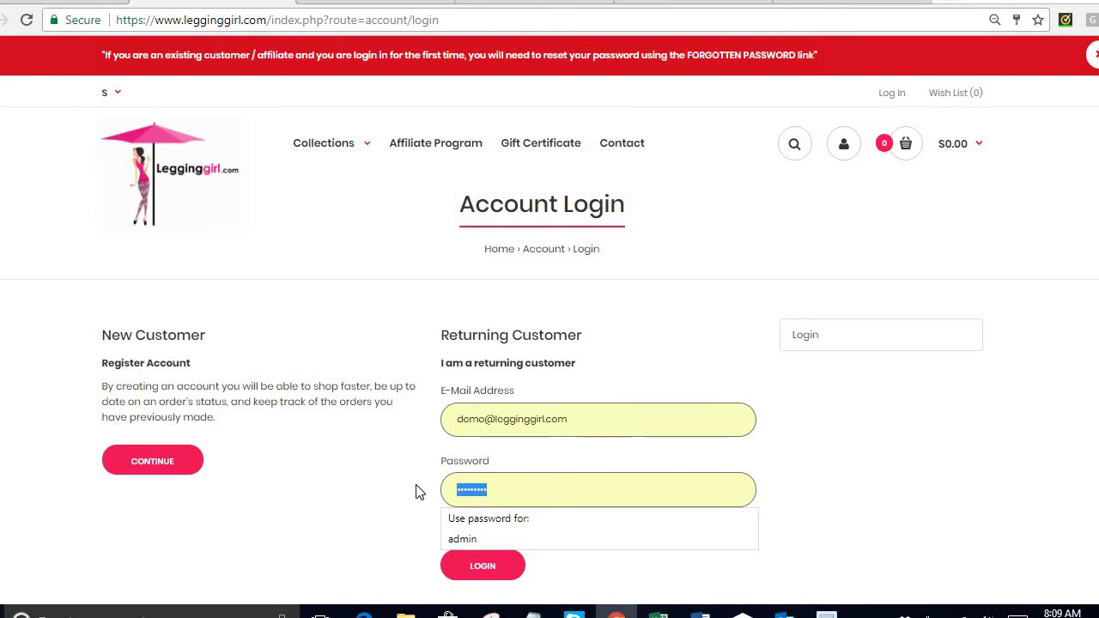
key("BackSpace")
type("demo")
left_click(491, 572)
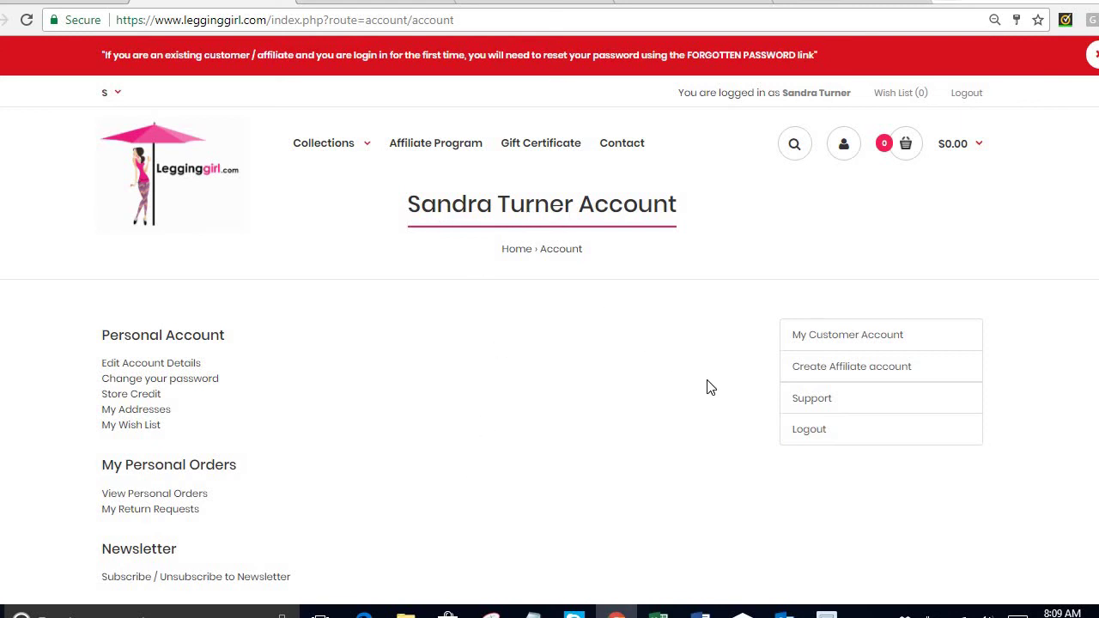
Choose Create Affiliate account from the account sidebar and confirm with OK.
left_click(861, 367)
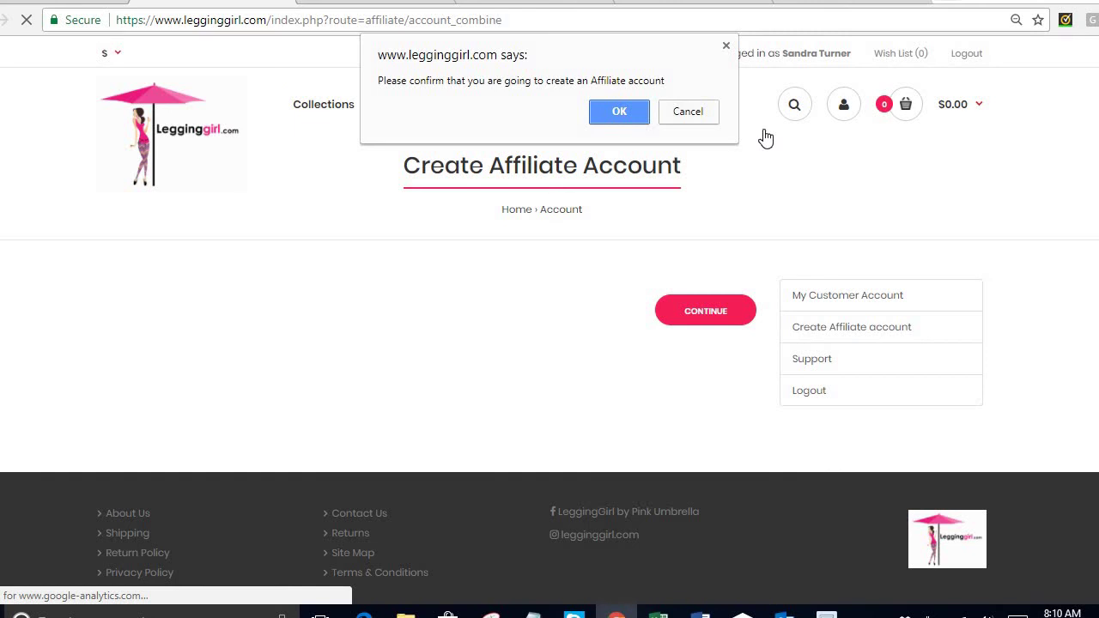
left_click(613, 112)
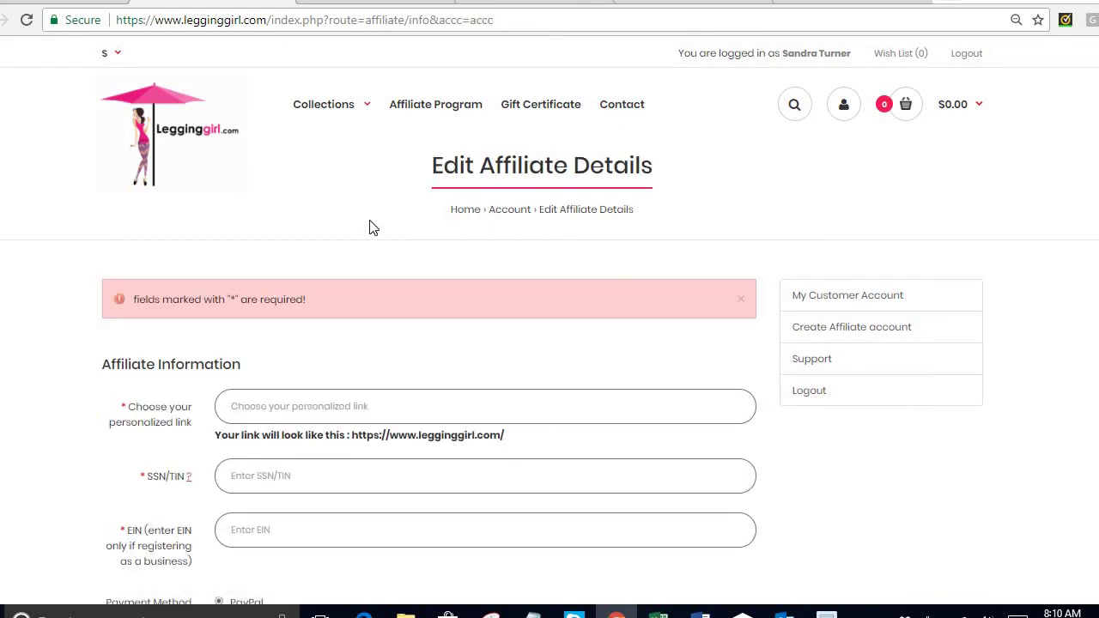
scroll(374, 228, "down", 1)
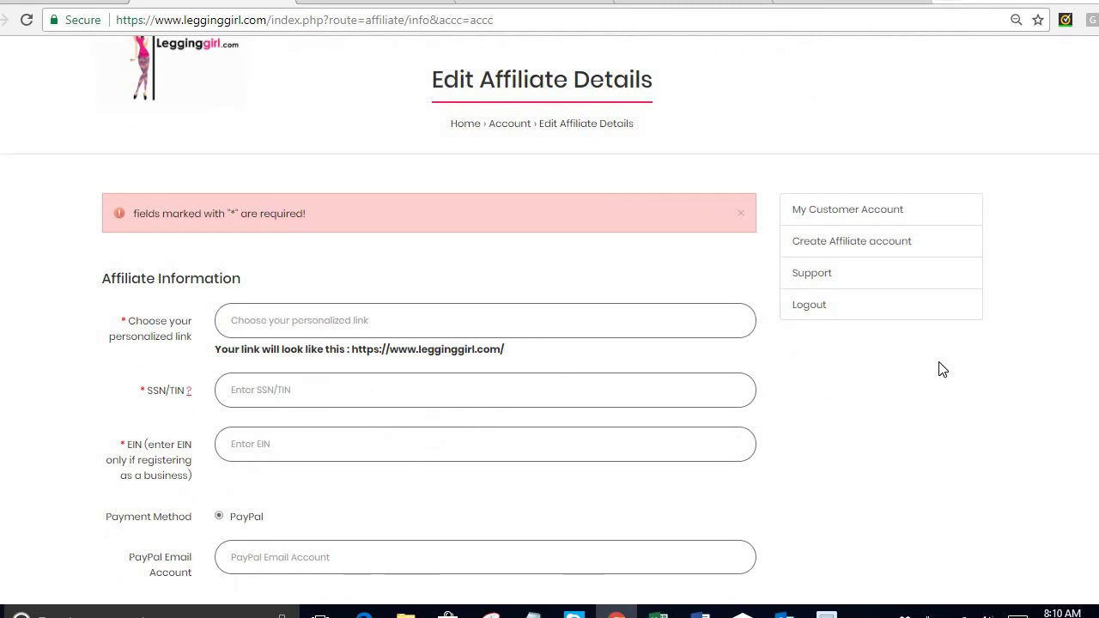
Enter personalized link 'mynewlink', the SSN/TIN and the PayPal e-mail, then submit the affiliate details.
left_click(328, 319)
type("my")
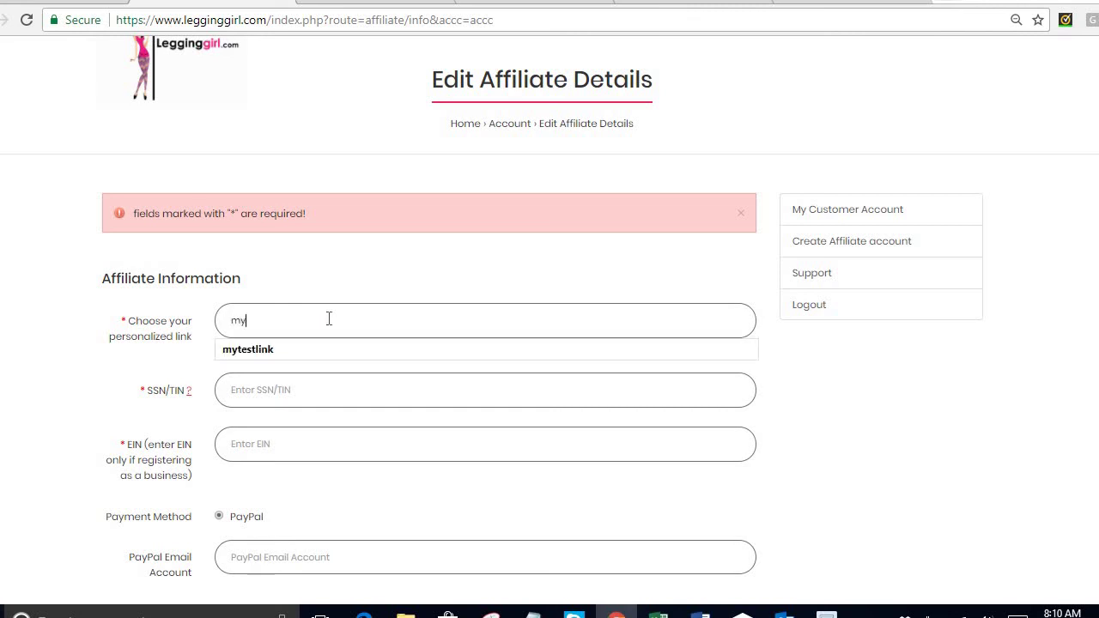
type("newlink")
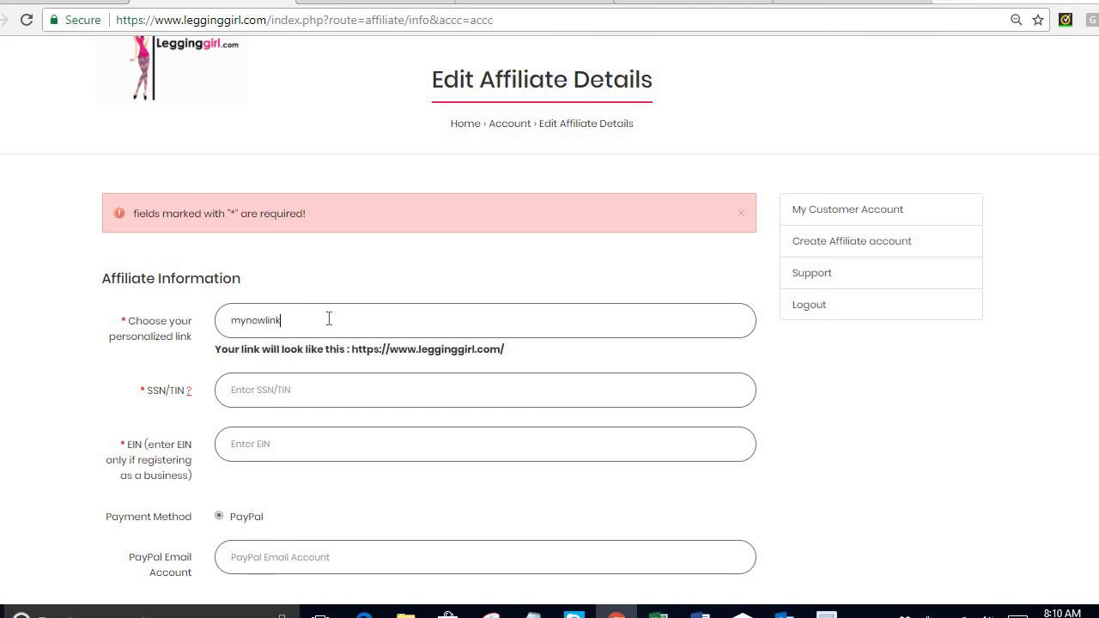
key("Tab")
left_click(241, 390)
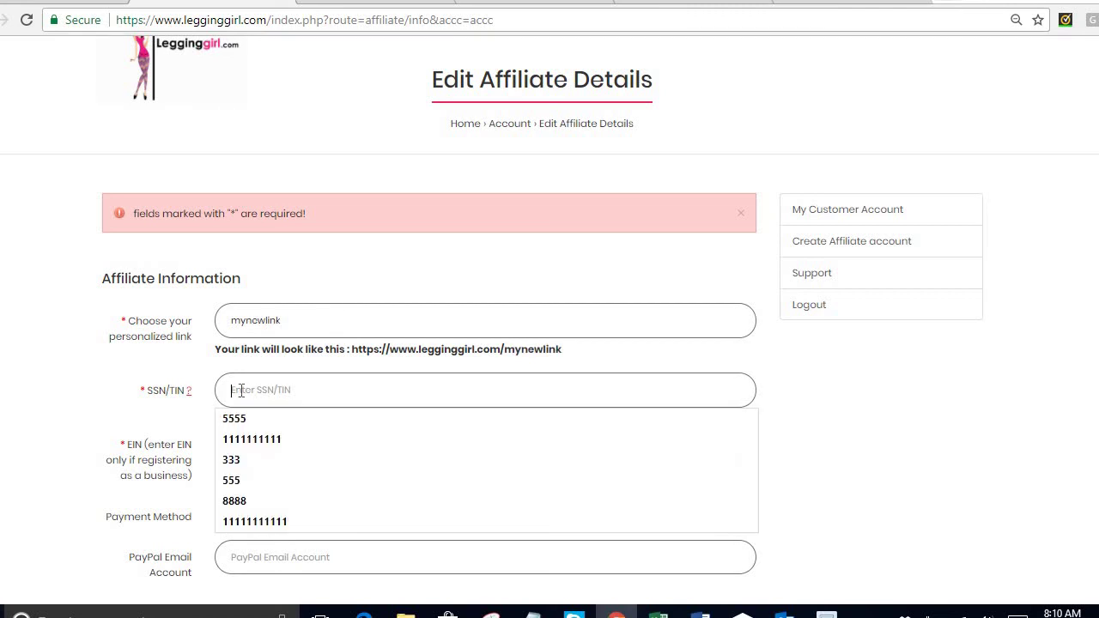
type("22222222")
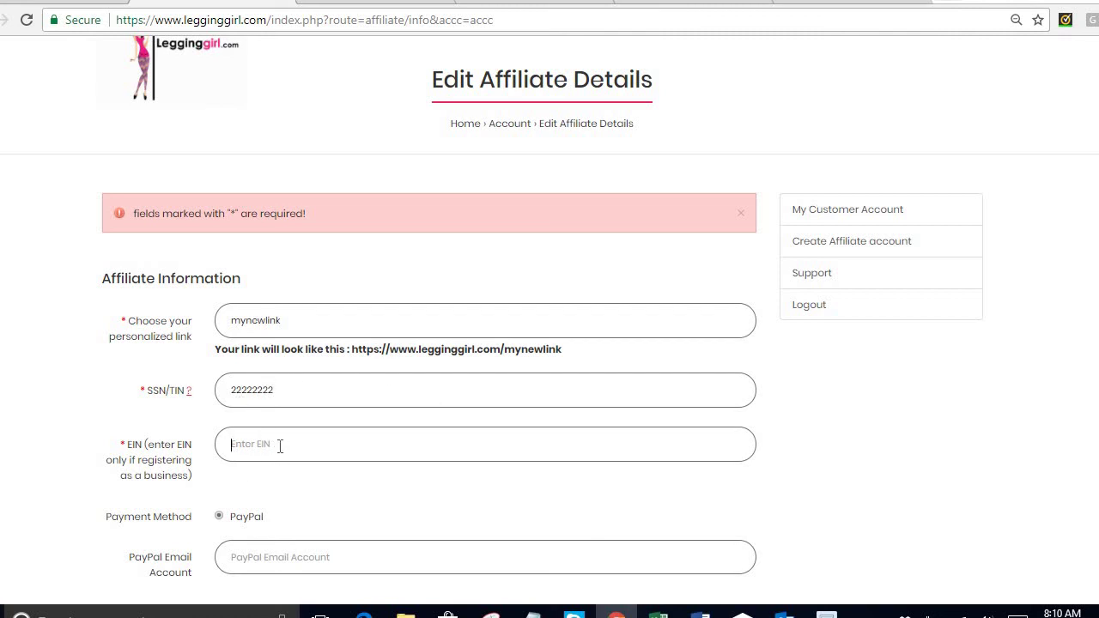
key("Tab")
scroll(837, 450, "down", 1)
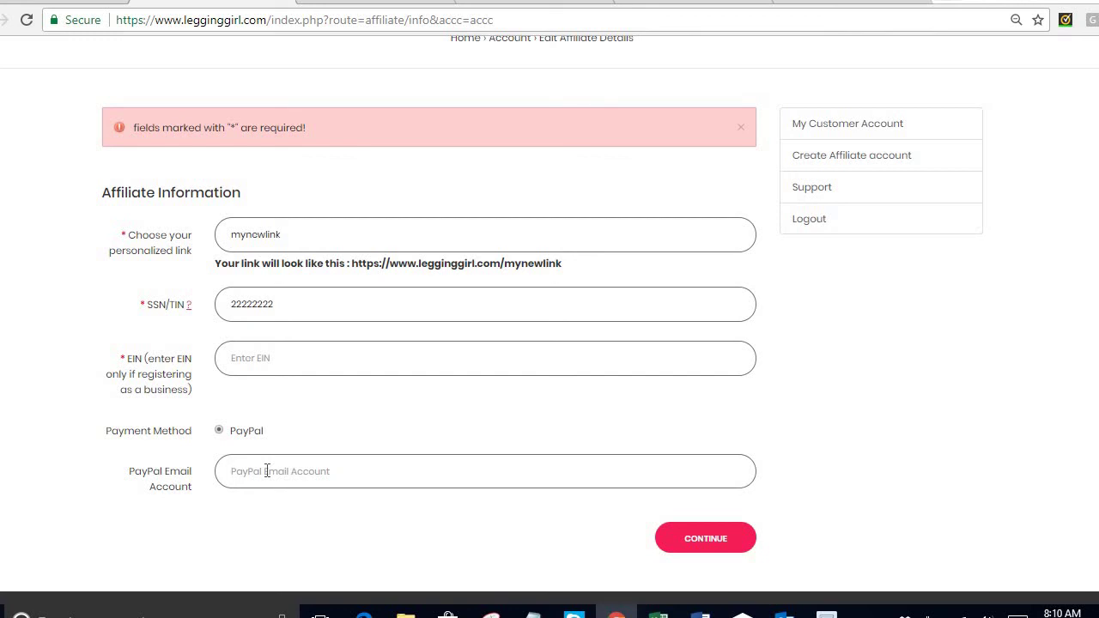
type("demo@paypal.com")
left_click(706, 538)
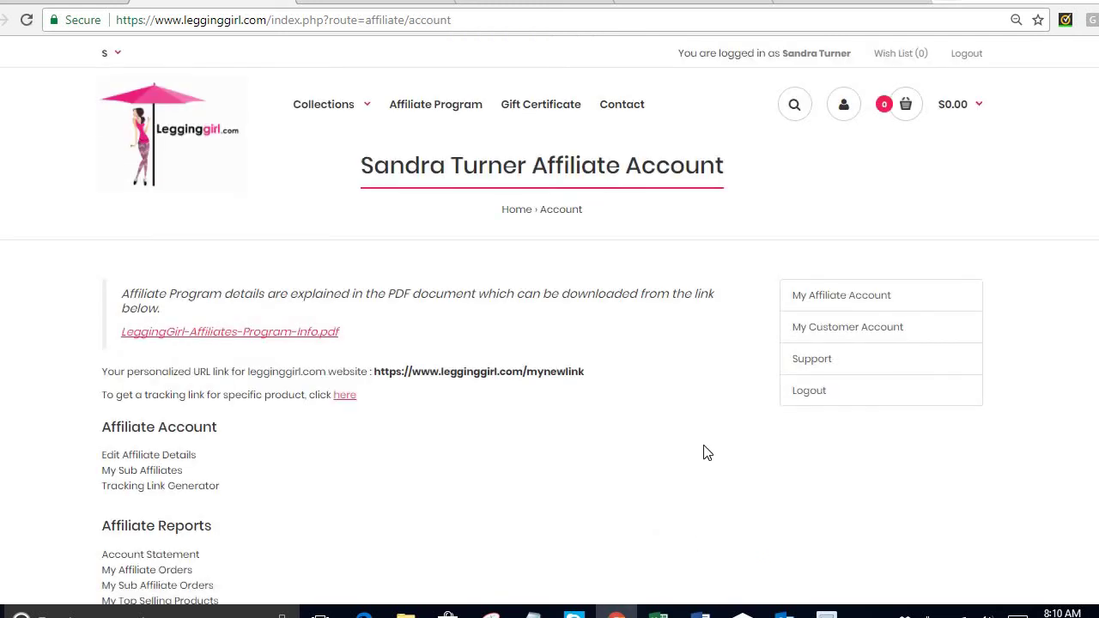
scroll(705, 453, "down", 1)
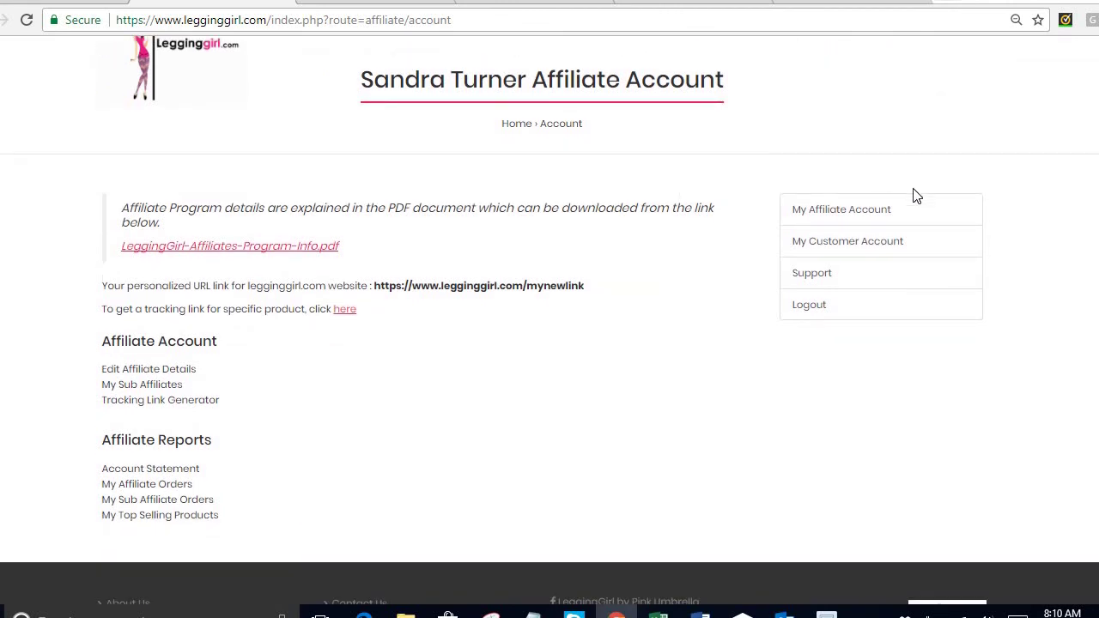